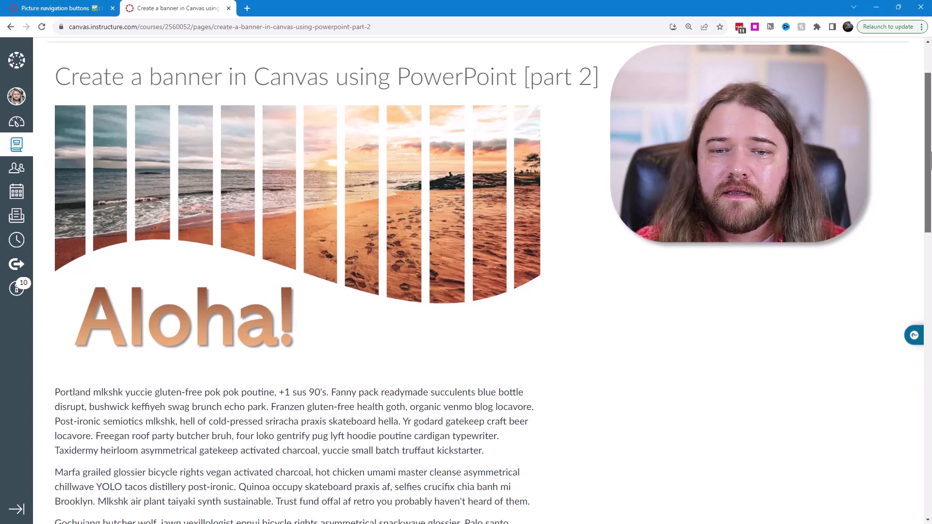
Review both Aloha! banner examples on the Canvas page, close that page and view the Picture navigation buttons page
left_click_drag(929, 158, 928, 277)
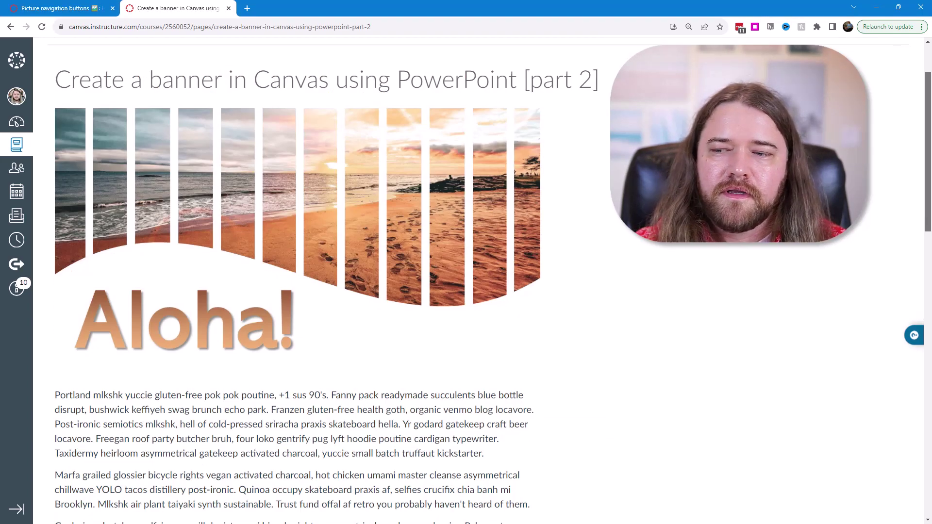
scroll(291, 282, "down", 15)
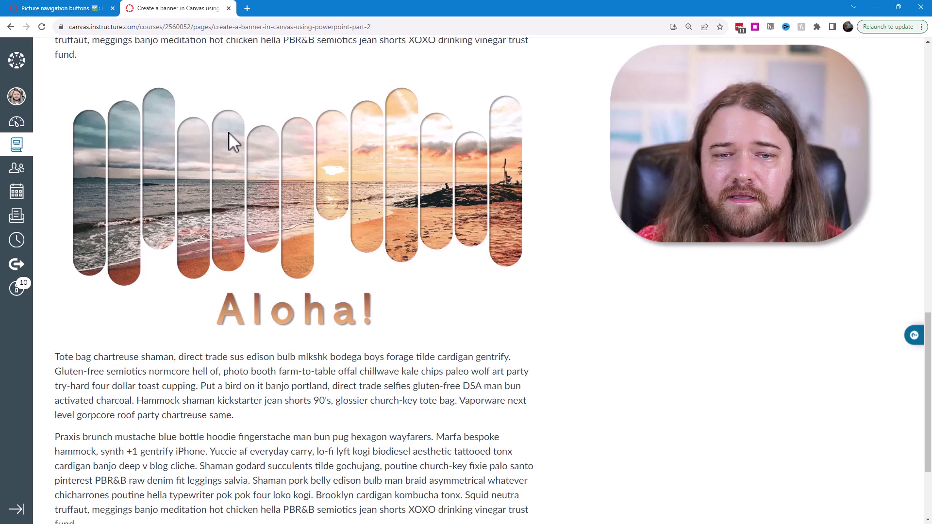
scroll(515, 214, "up", 15)
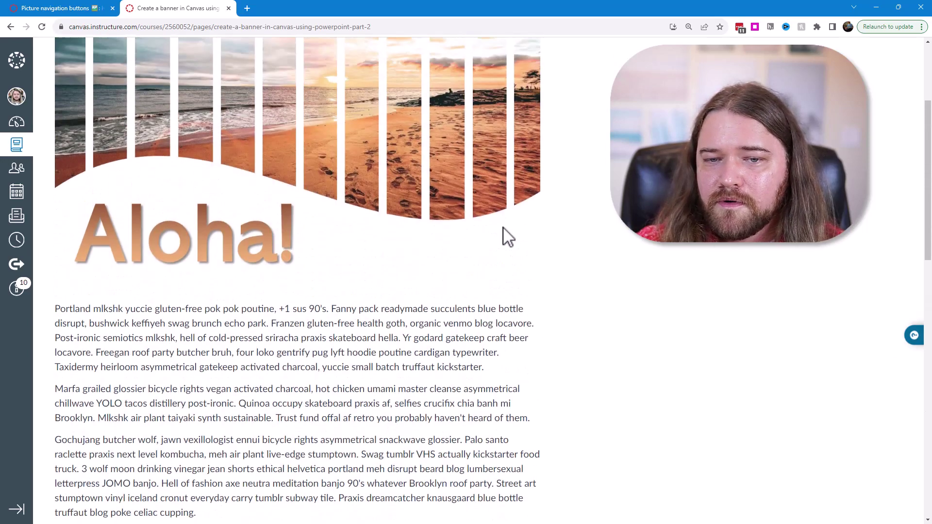
scroll(500, 233, "down", 10)
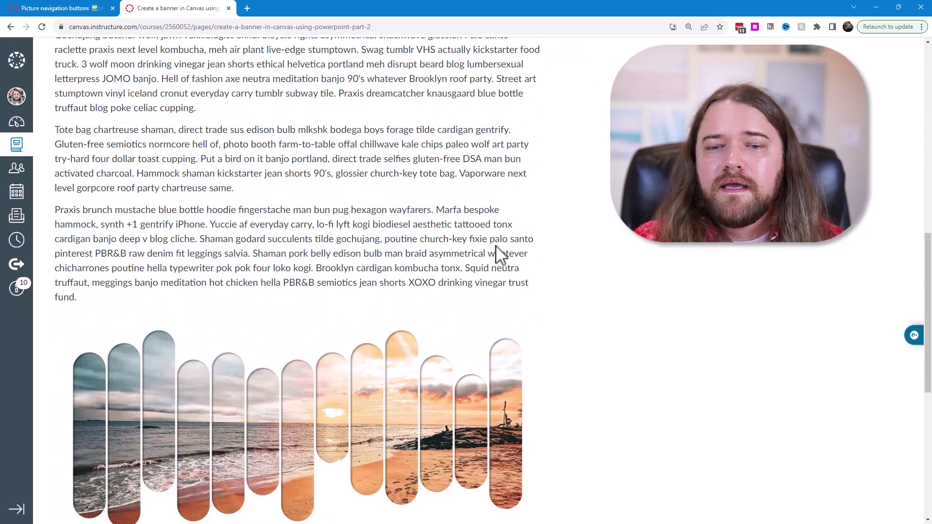
scroll(500, 284, "down", 3)
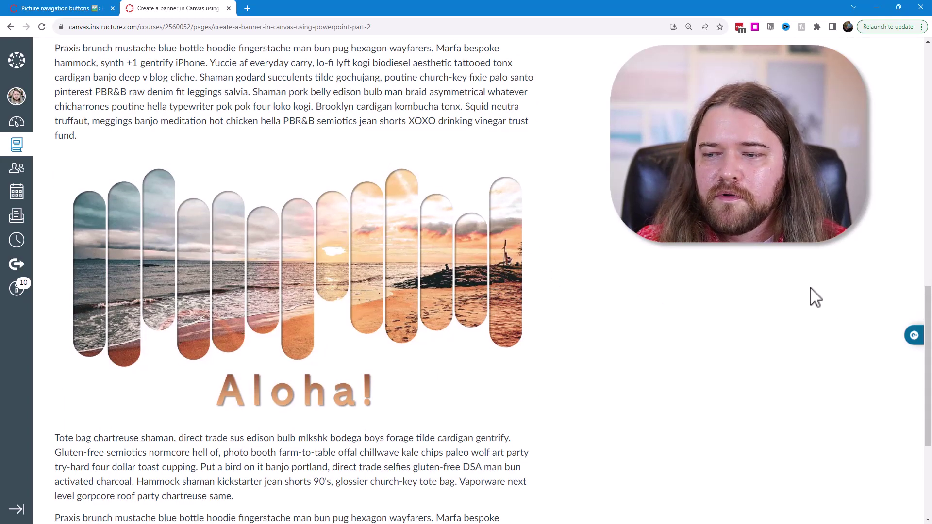
scroll(923, 310, "down", 2)
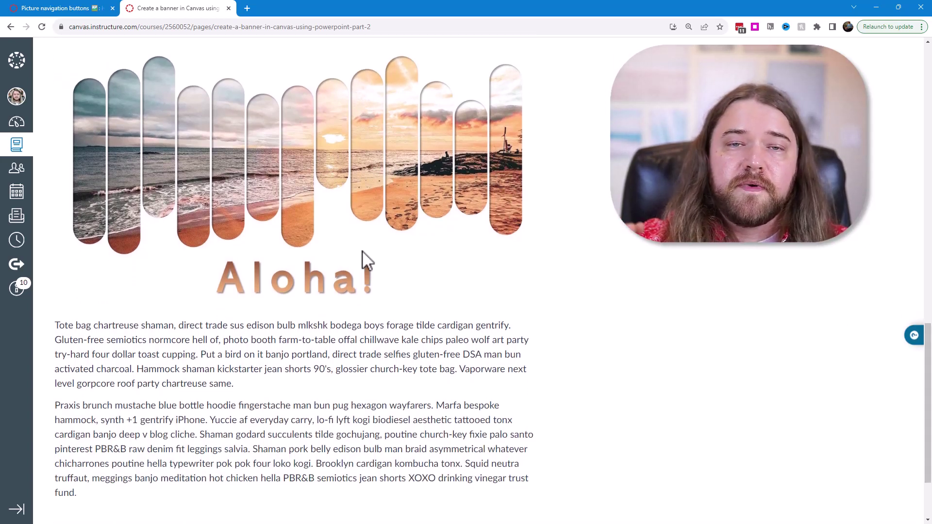
left_click(48, 8)
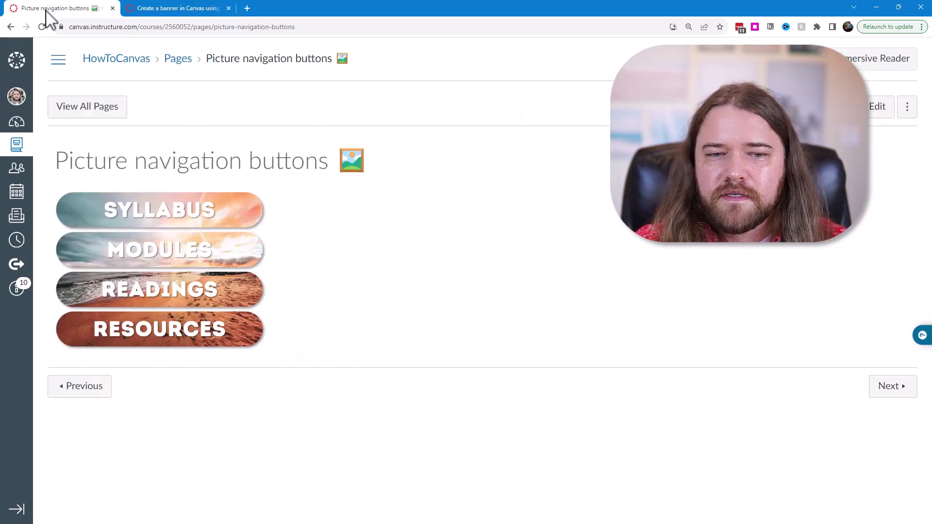
left_click(229, 8)
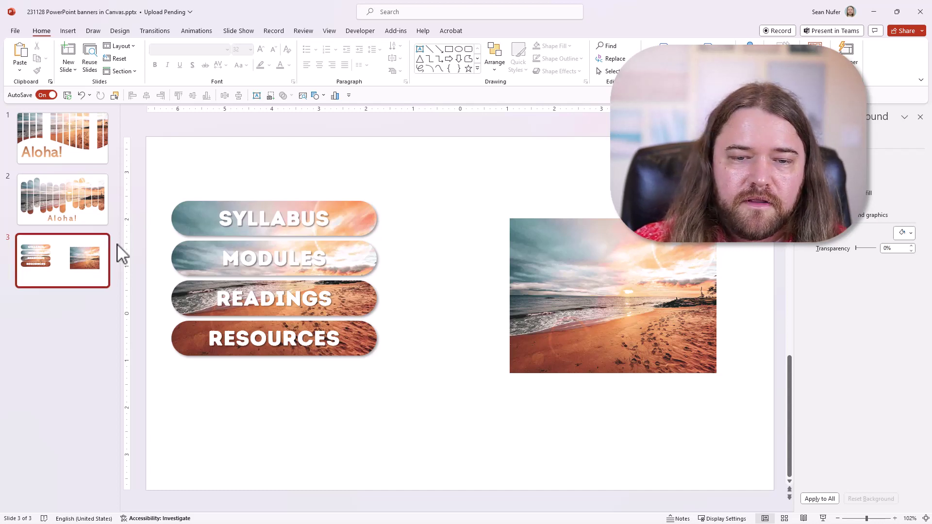
In PowerPoint, delete the four existing picture buttons from slide 3 and shift the beach photo slightly up and to the right
left_click(266, 220)
left_click(391, 202)
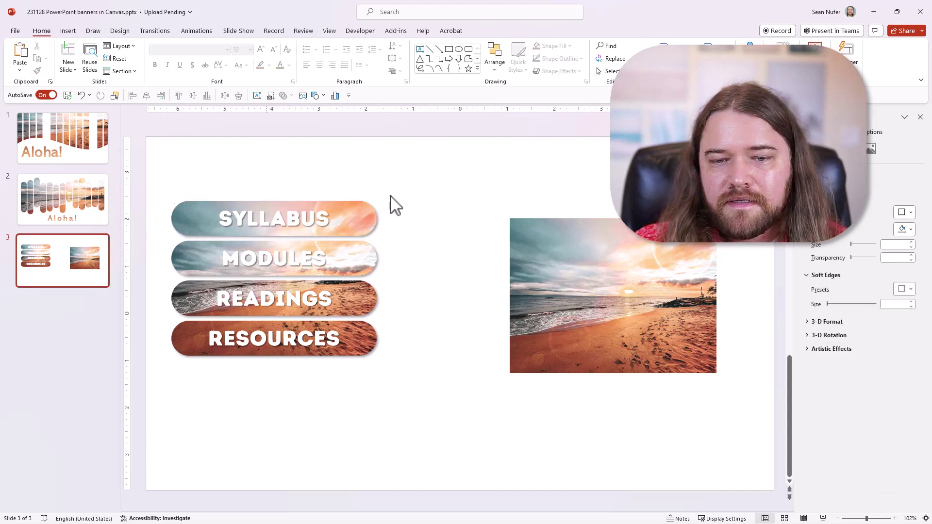
left_click_drag(402, 176, 150, 418)
key("Delete")
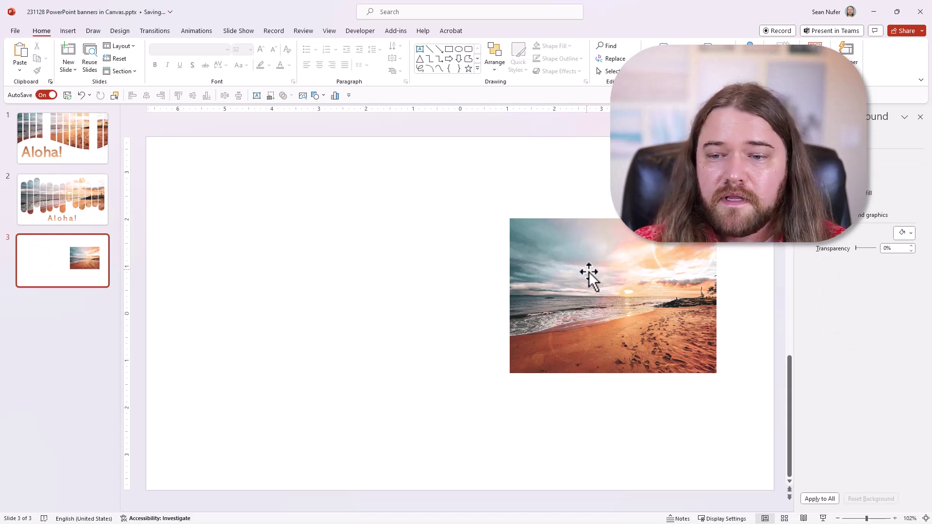
left_click_drag(589, 273, 604, 260)
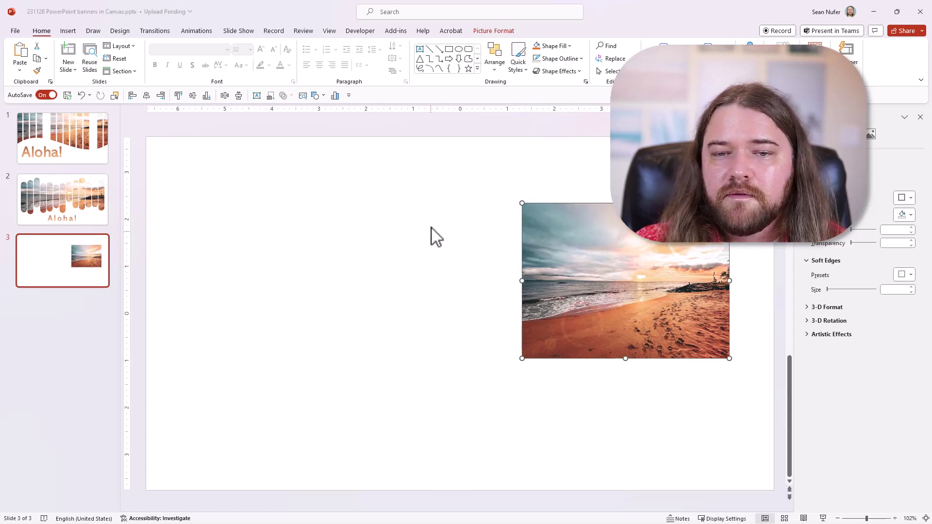
left_click(399, 154)
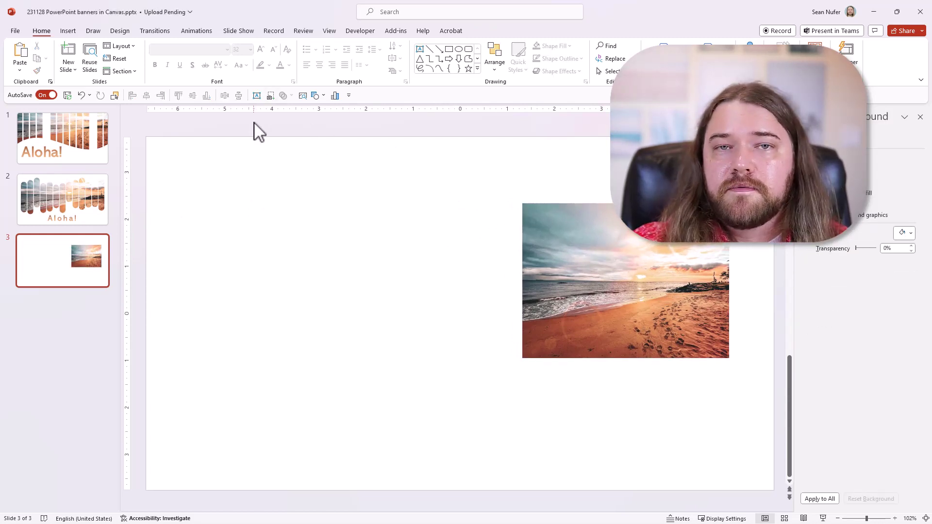
Draw a rounded-corner rectangle about 4.2 inches wide and 1 inch high beside the beach photo
left_click(68, 31)
left_click(213, 53)
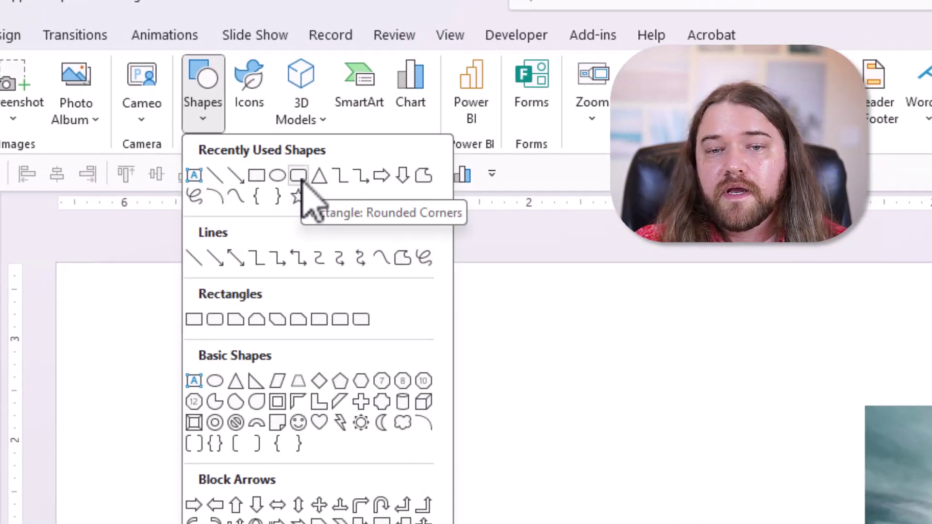
left_click(301, 179)
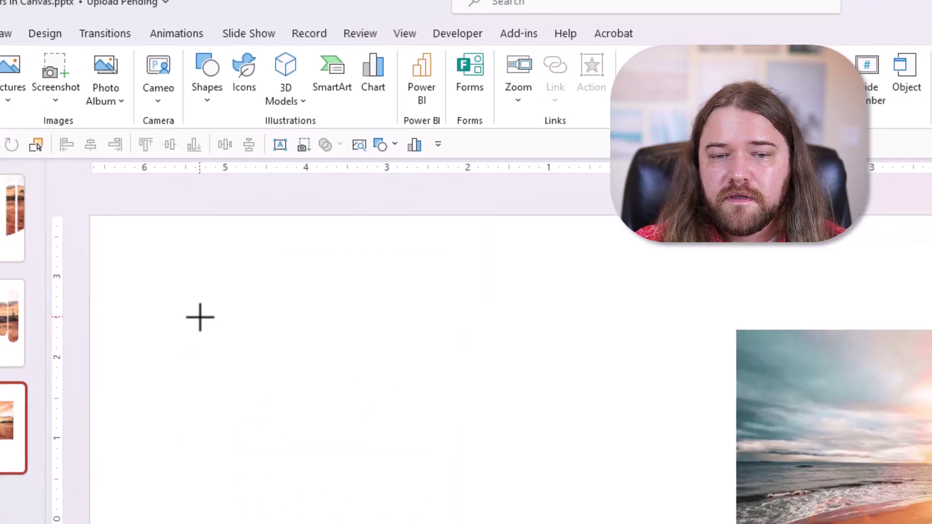
mouse_move(200, 317)
left_mouse_down()
mouse_move(492, 360)
mouse_move(540, 398)
left_mouse_up()
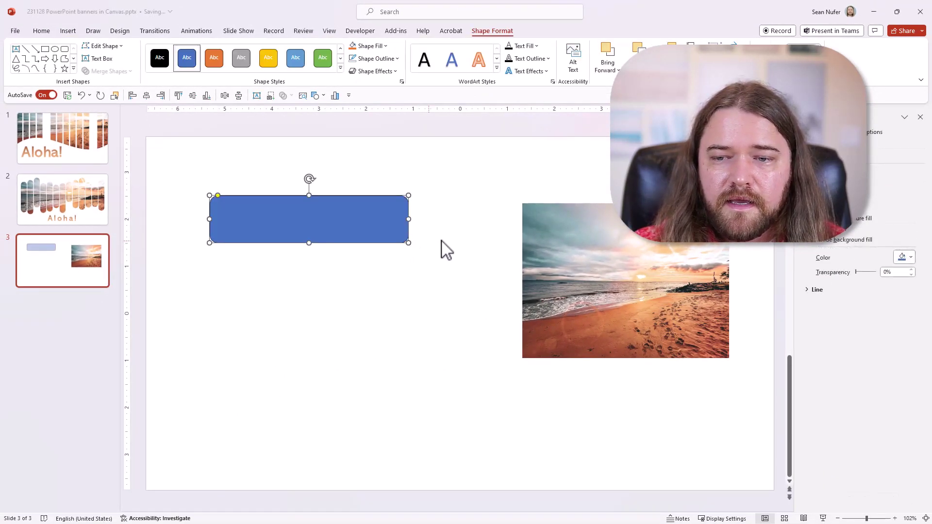
Move the beach photo closer to the slide's center and return to the presentation from the reference page
left_click(601, 255)
left_click_drag(624, 254, 577, 279)
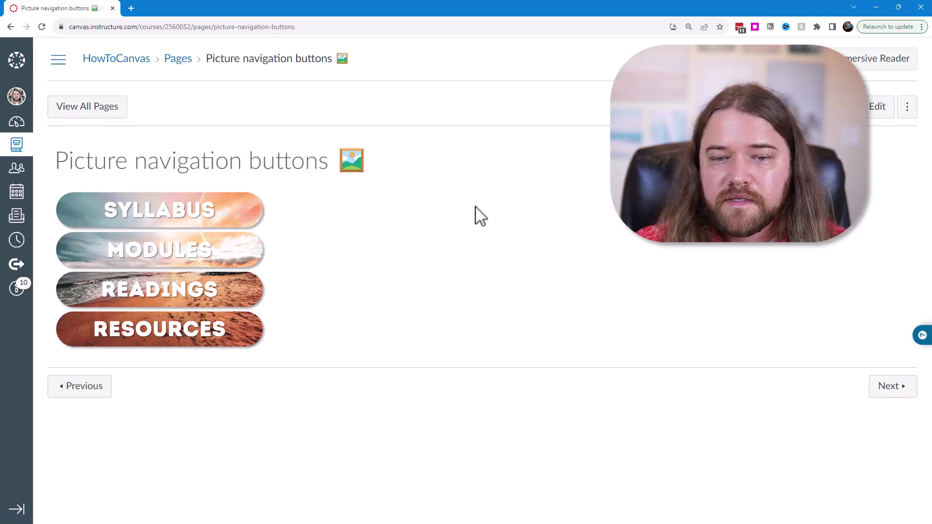
key("alt+Tab")
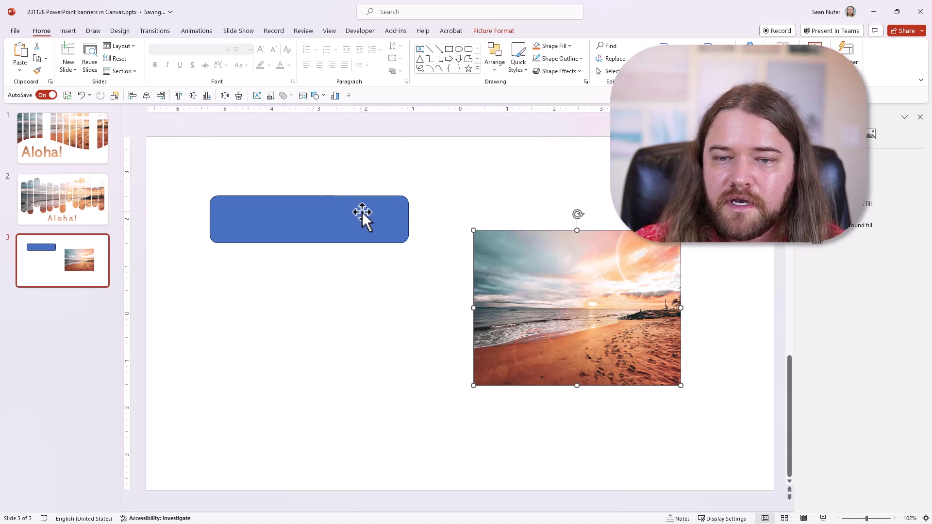
Widen the rounded rectangle to about 5 inches, round its ends fully and place it in the upper-left part of the slide
left_click_drag(362, 212, 413, 159)
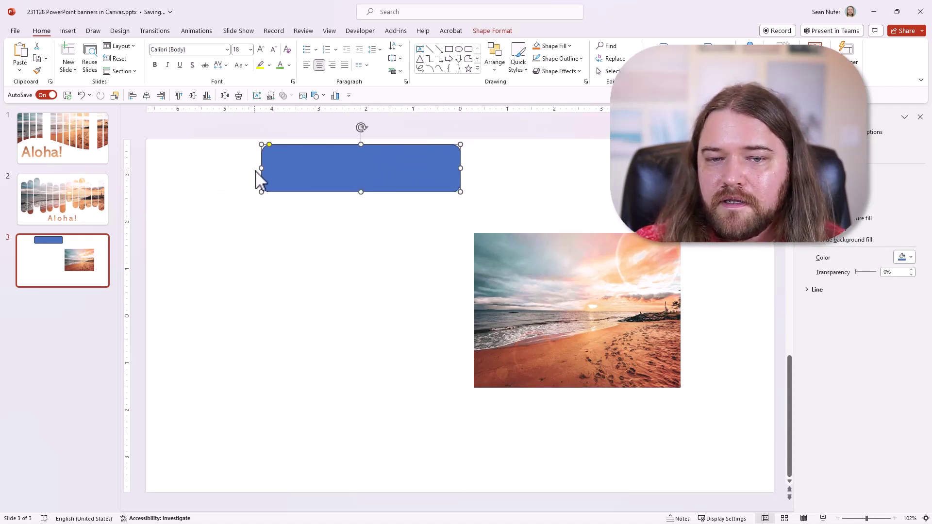
left_click_drag(261, 169, 225, 173)
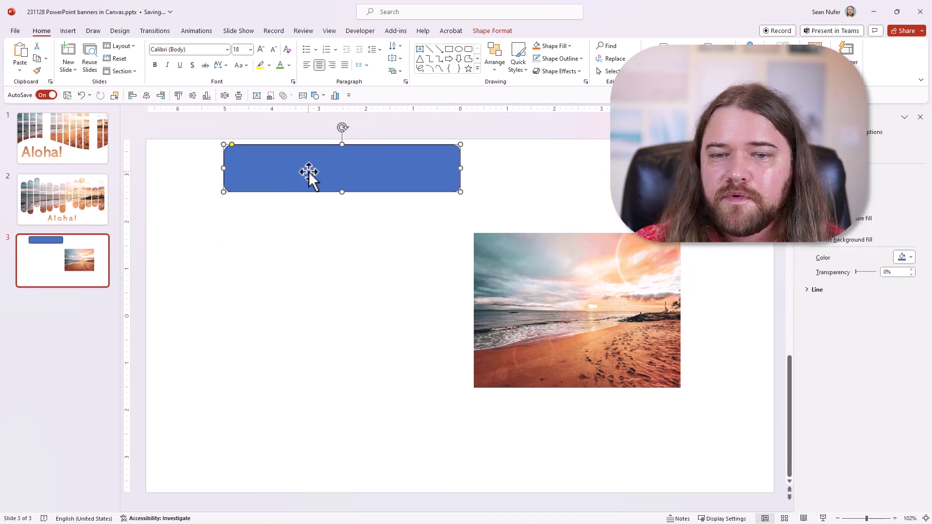
left_click_drag(309, 174, 278, 238)
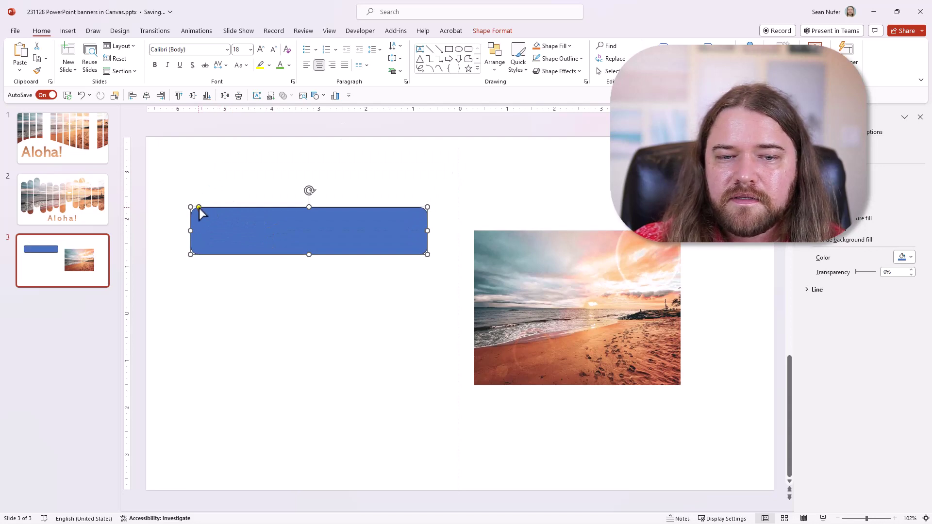
left_click_drag(199, 208, 258, 212)
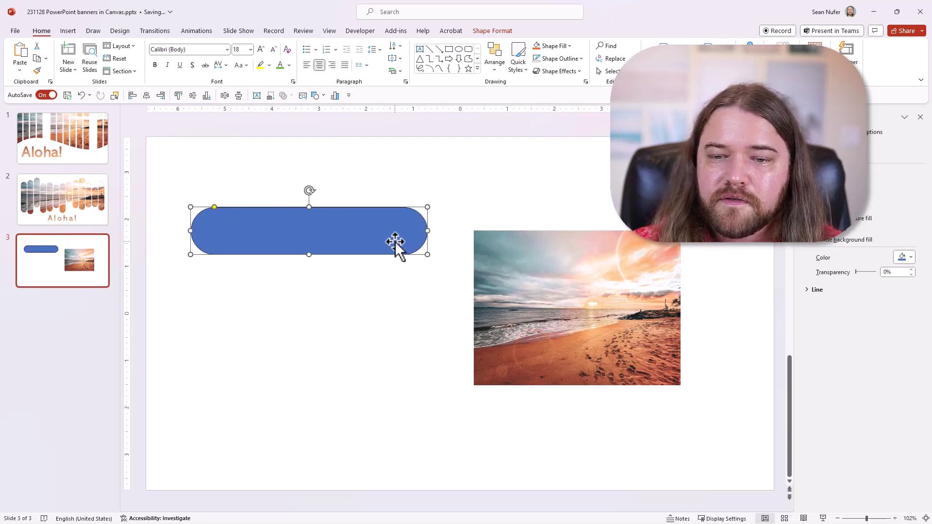
left_click_drag(396, 242, 397, 229)
Scale the beach photo directly beneath the pill shape to match its width, and set the pill shape's width to 5 inches
left_click_drag(583, 293, 289, 305)
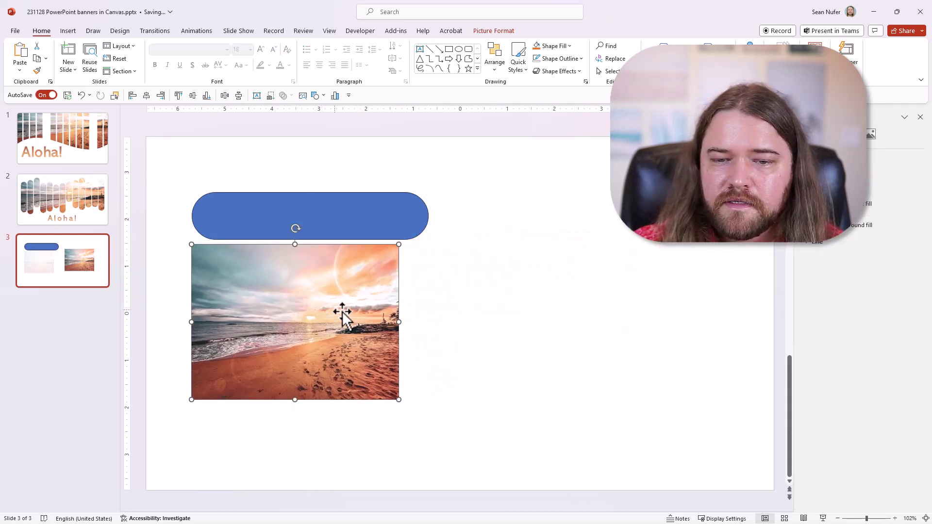
left_click_drag(399, 400, 416, 420)
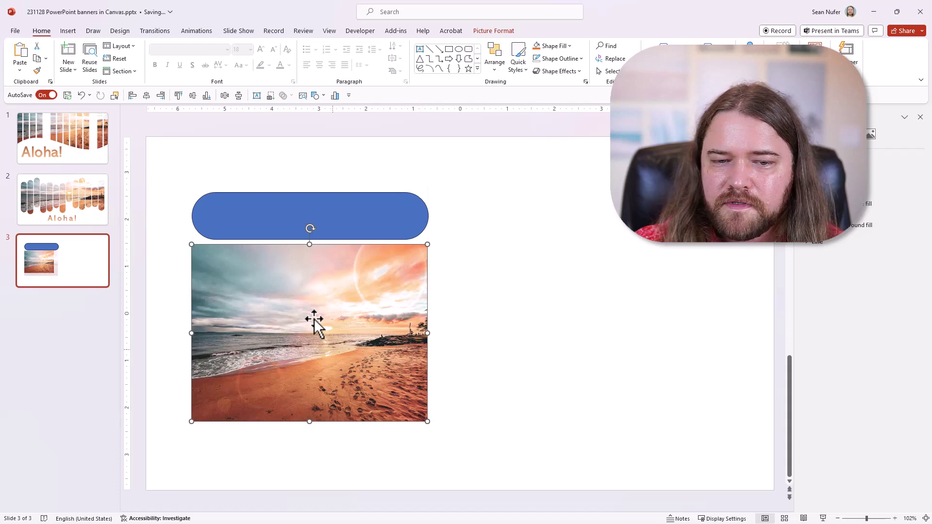
left_click(273, 224)
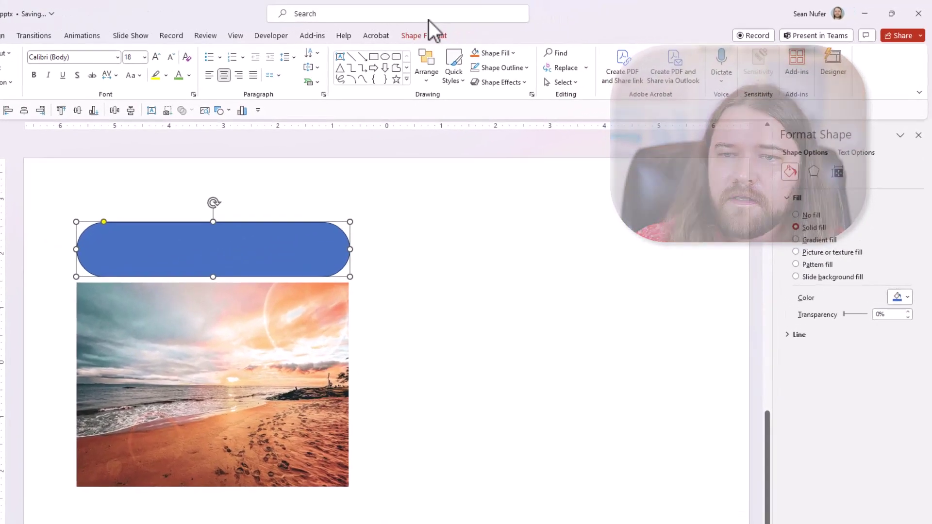
left_click(424, 36)
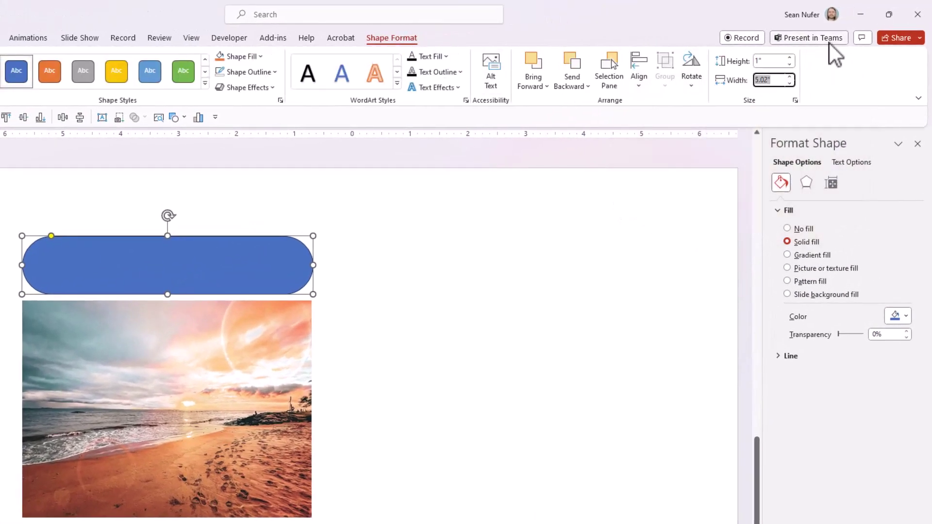
type("5")
key("Return")
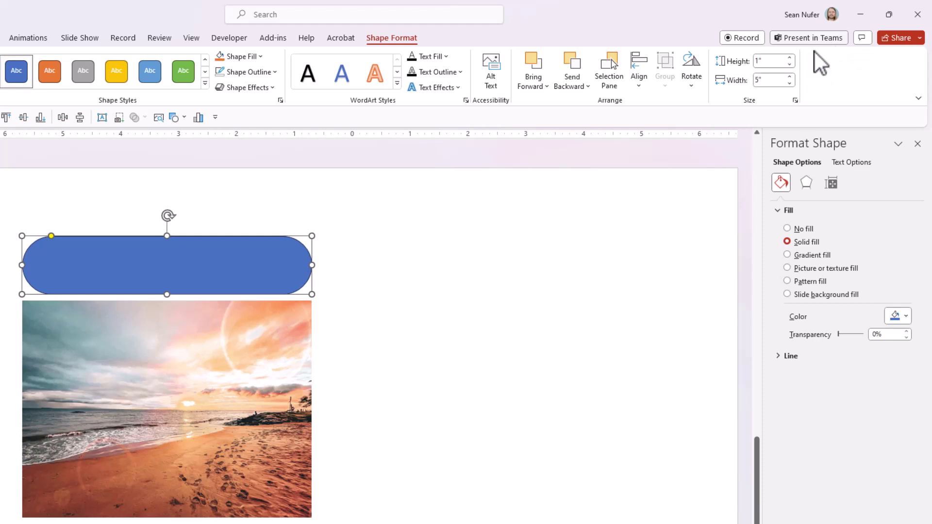
Check the beach photo's size and move it to the right of the pill shape with their top edges aligned
left_click(291, 384)
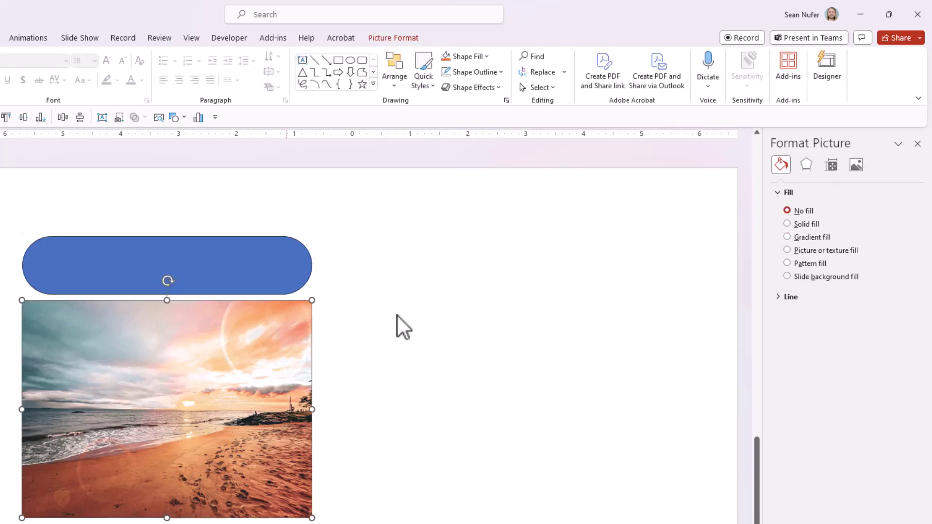
left_click(393, 38)
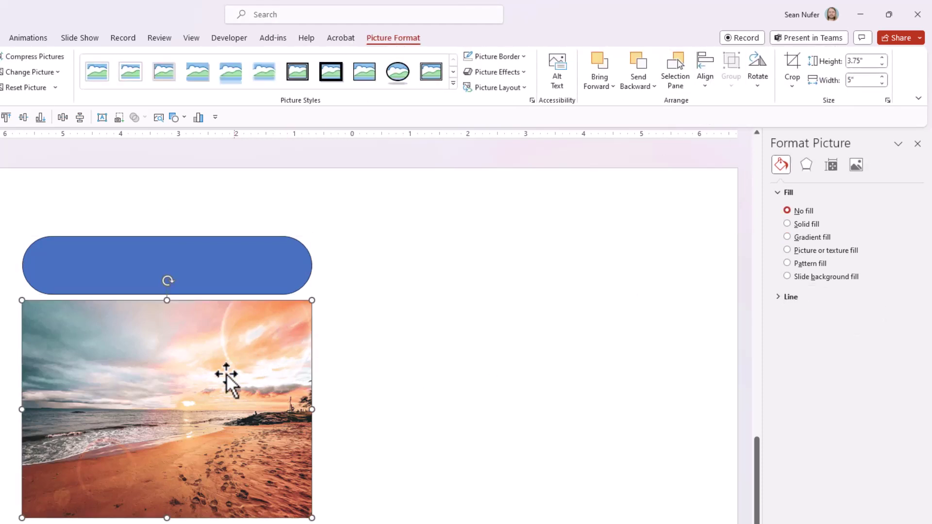
left_click_drag(200, 378, 511, 314)
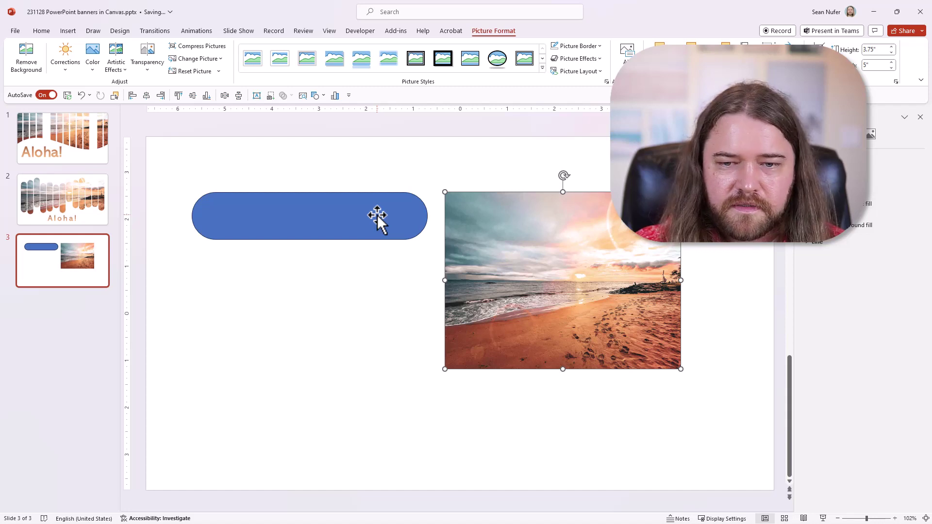
Duplicate the pill shape three times straight down to make an evenly spaced column of four
left_click(377, 215)
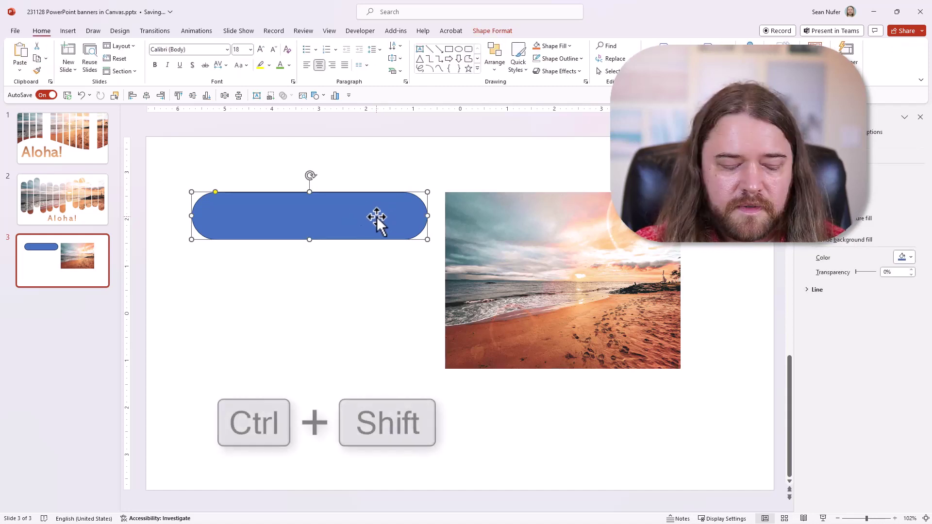
left_click_drag(377, 216, 382, 385)
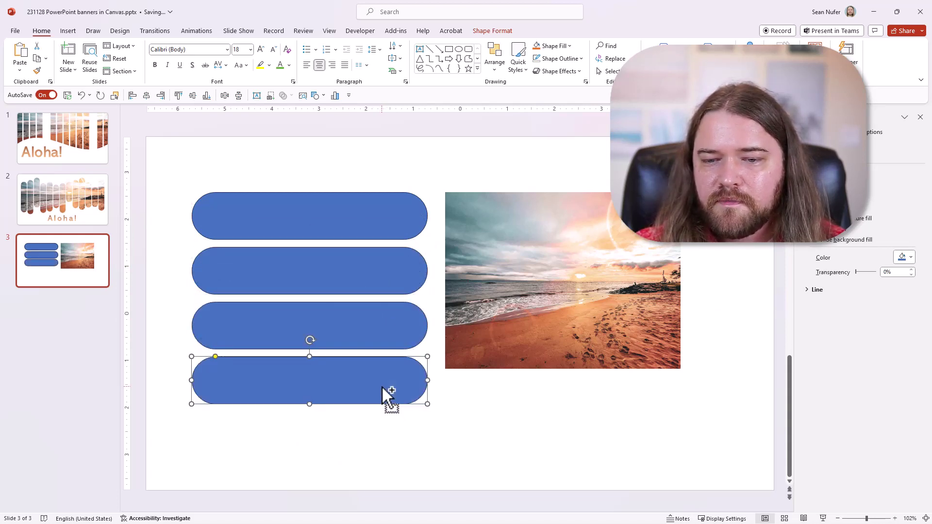
Select all four pill shapes and reduce their height to about 0.8 inch
left_click(342, 221)
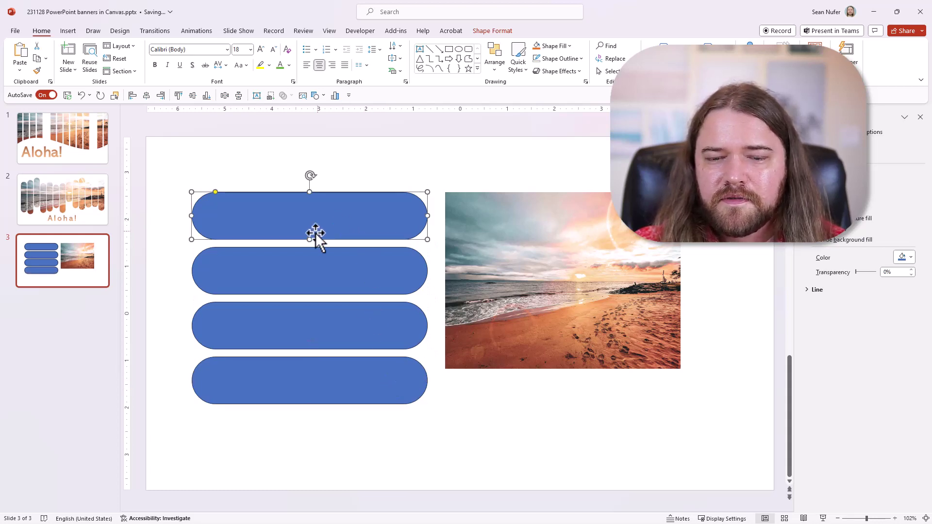
left_click(312, 270, "shift")
left_click(319, 340, "shift")
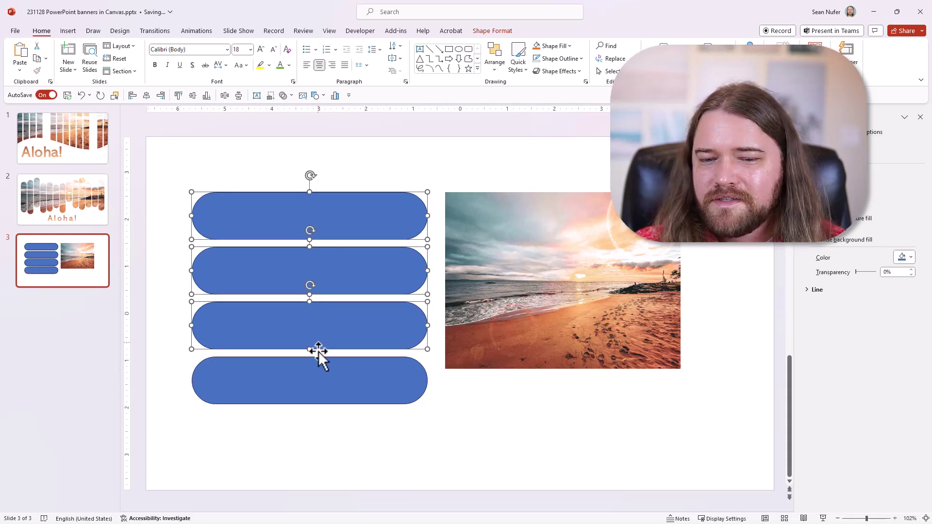
left_click(319, 369, "shift")
left_click_drag(310, 237, 313, 228)
left_click(434, 380)
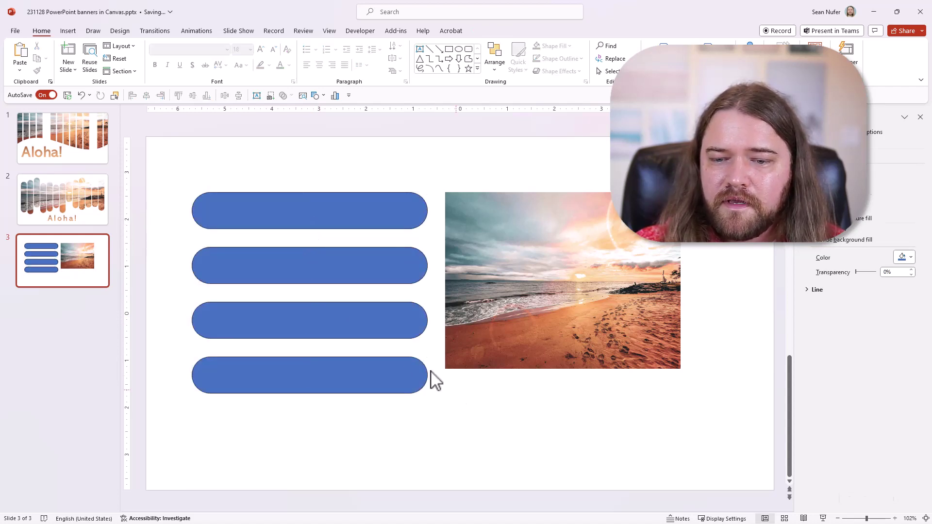
Move the lowest pill shape straight up so its bottom edge aligns with the beach photo's bottom edge
left_click(359, 378)
left_click_drag(360, 378, 358, 362)
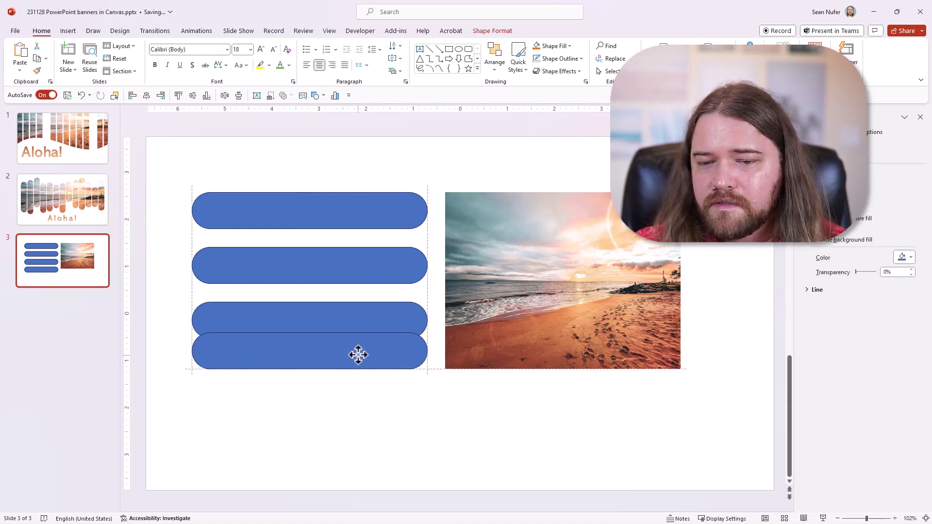
left_click_drag(358, 355, 358, 356)
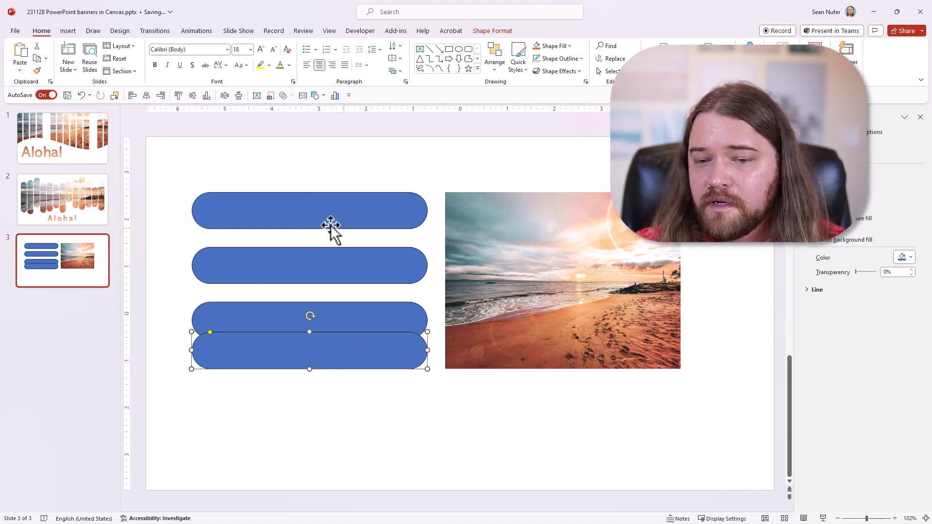
Select all four pill shapes and distribute them vertically
left_click_drag(171, 171, 440, 410)
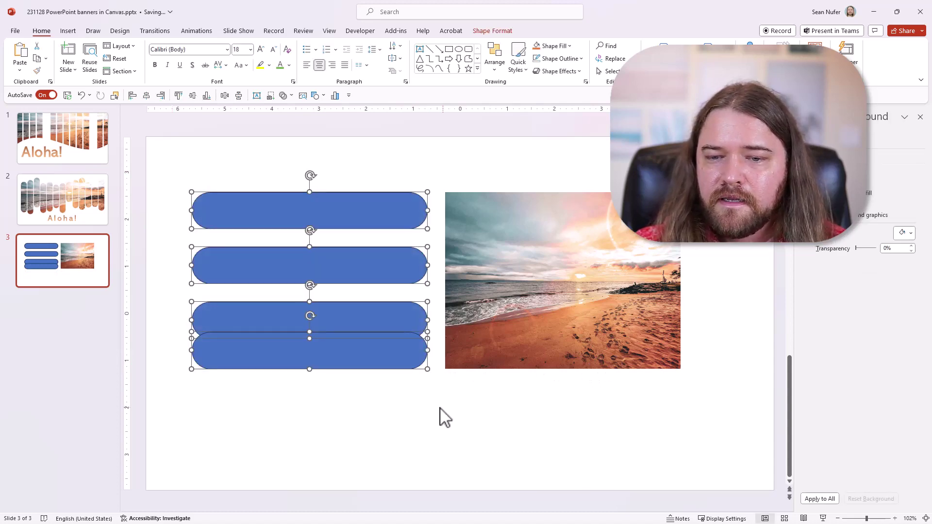
left_click(492, 30)
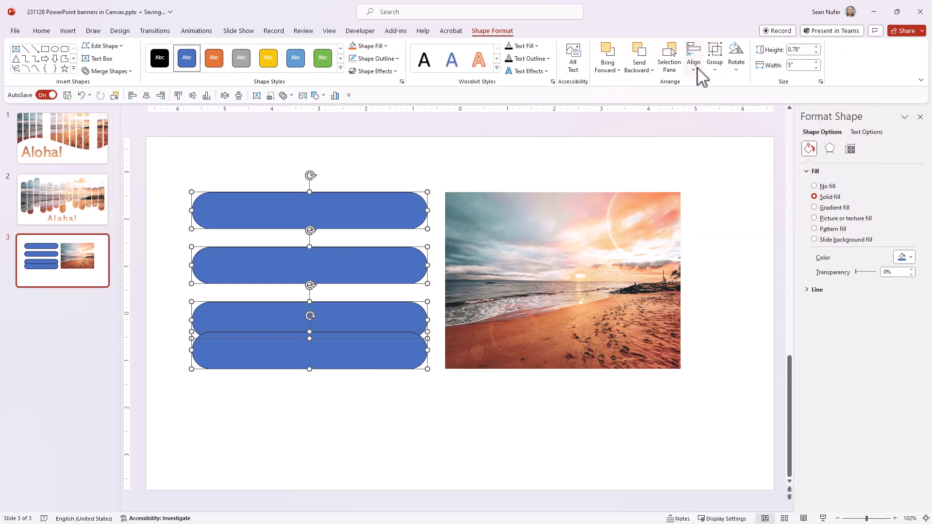
left_click(695, 69)
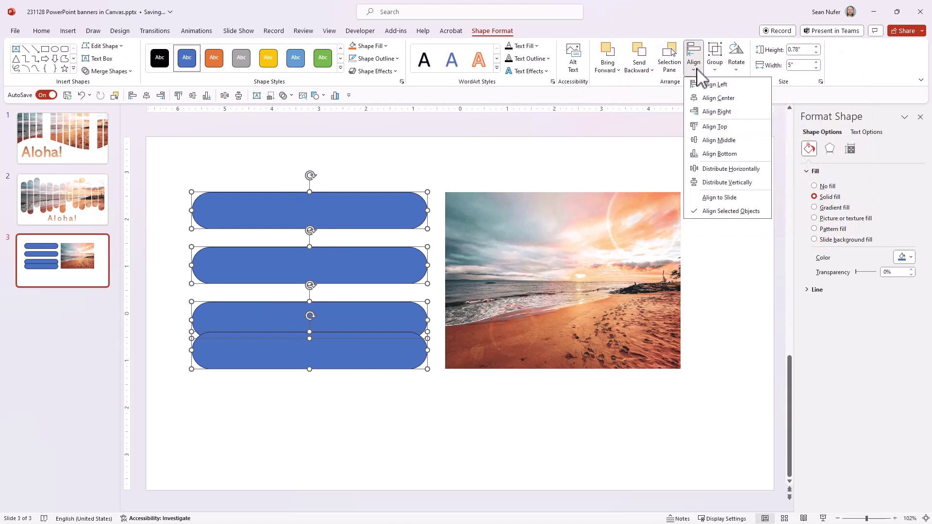
left_click(728, 183)
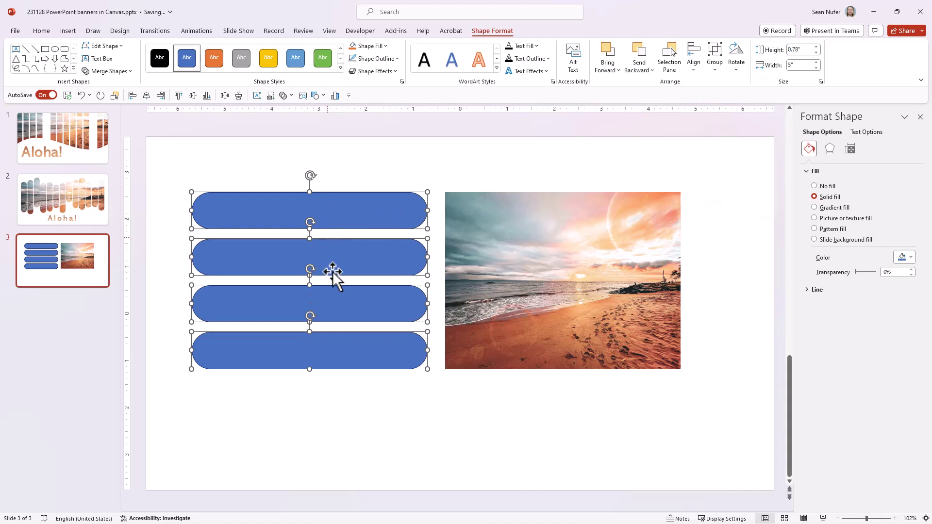
left_click(424, 375)
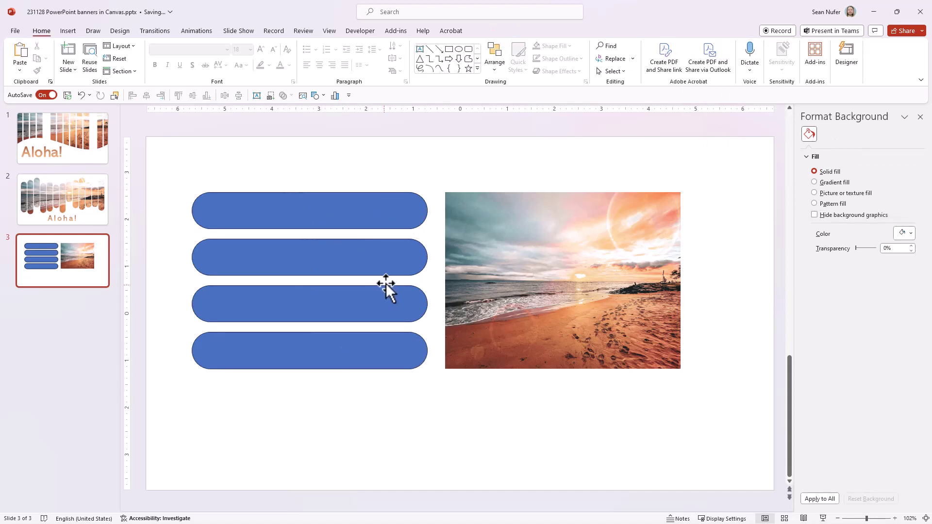
Close the formatting pane and reopen the Format Shape options for the uppermost pill
left_click(338, 217)
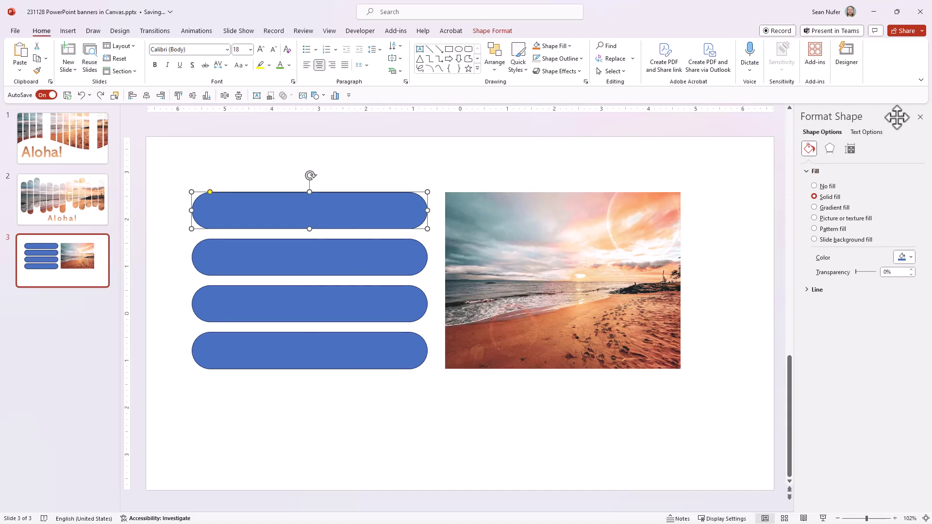
left_click(920, 118)
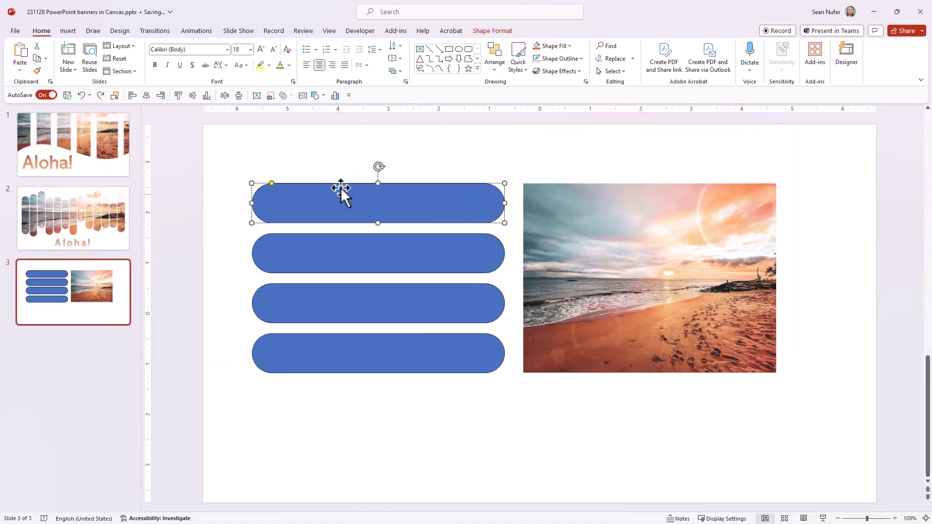
right_click(314, 201)
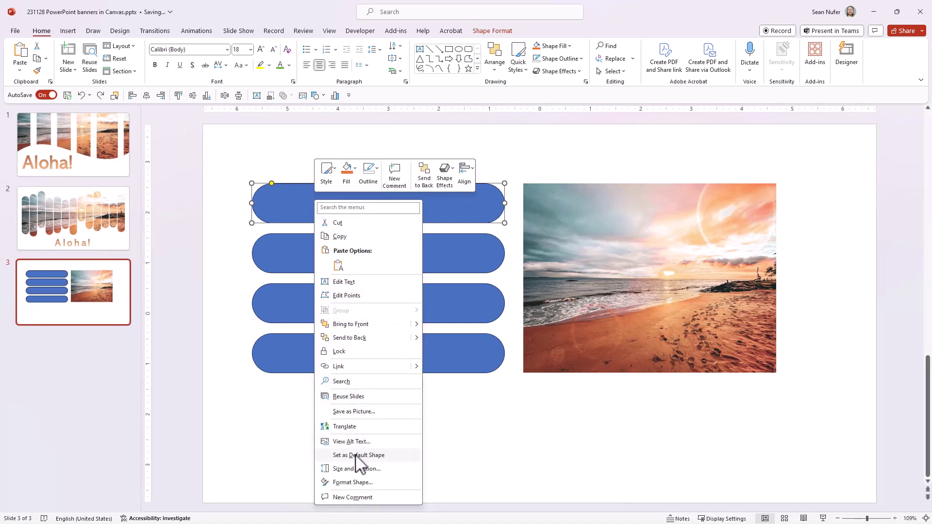
left_click(353, 482)
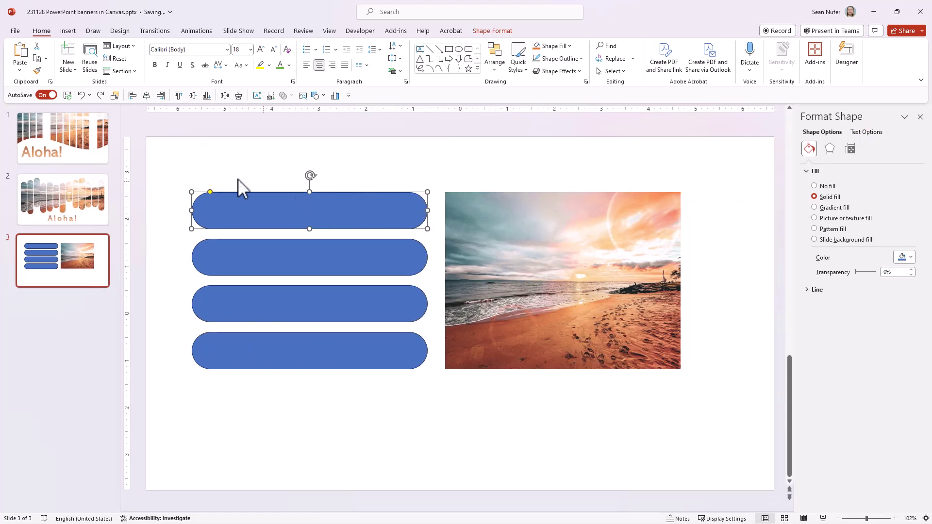
Remove the outline from all four pill shapes
left_click_drag(177, 150, 440, 436)
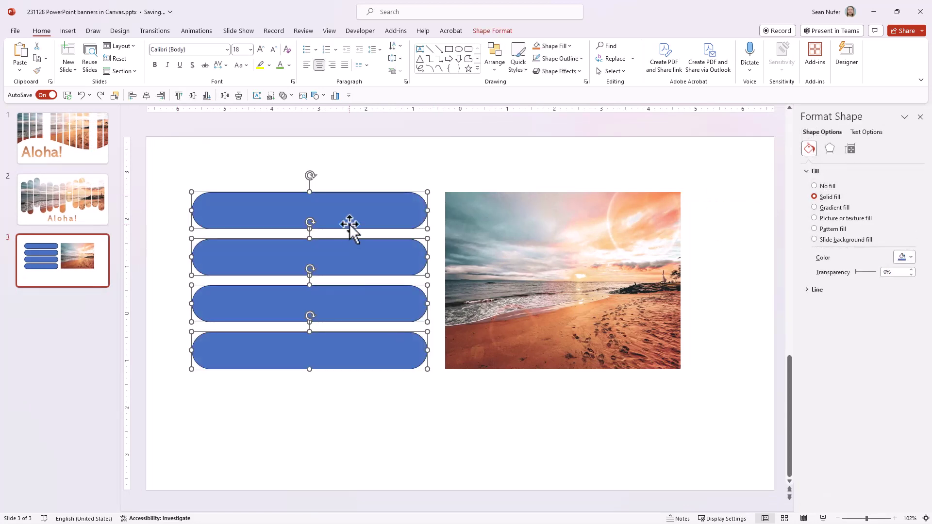
left_click(505, 32)
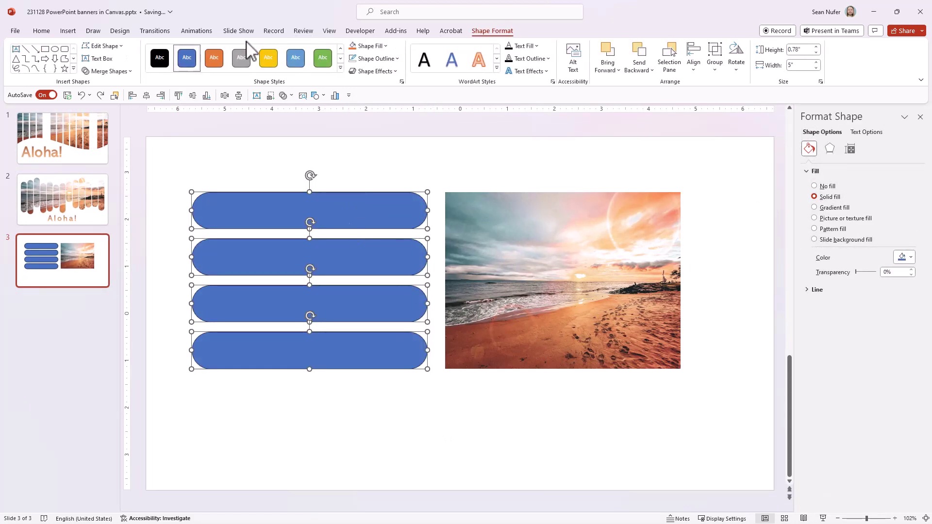
left_click(397, 59)
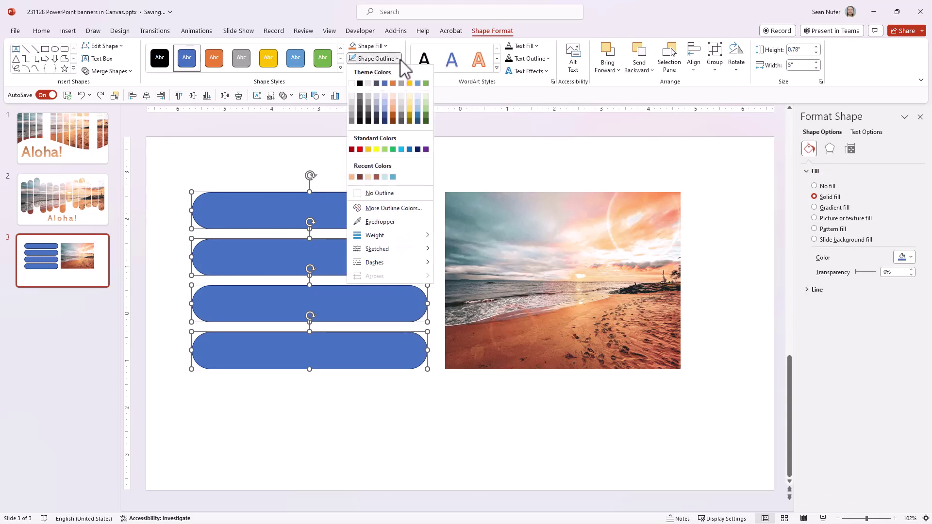
left_click(384, 194)
left_click(413, 171)
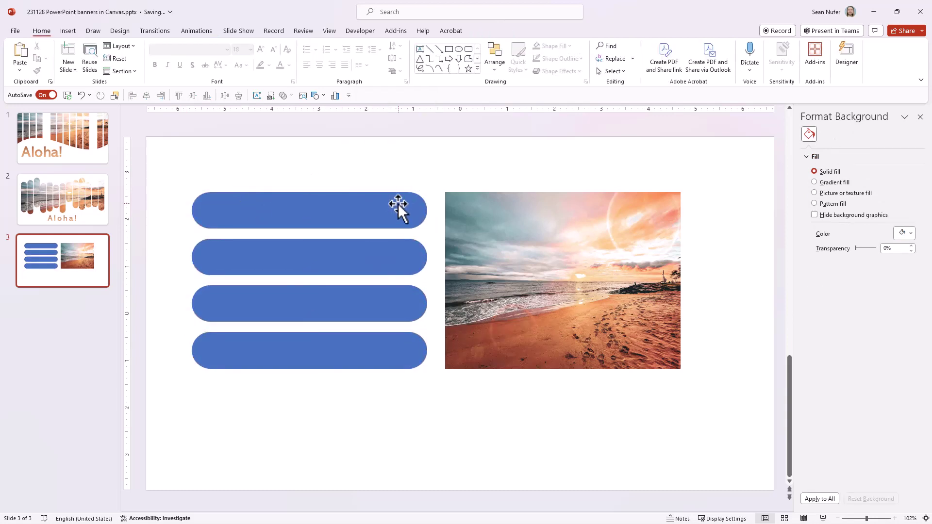
Copy the beach photo and apply it as the picture fill of the uppermost pill shape
left_click(364, 208)
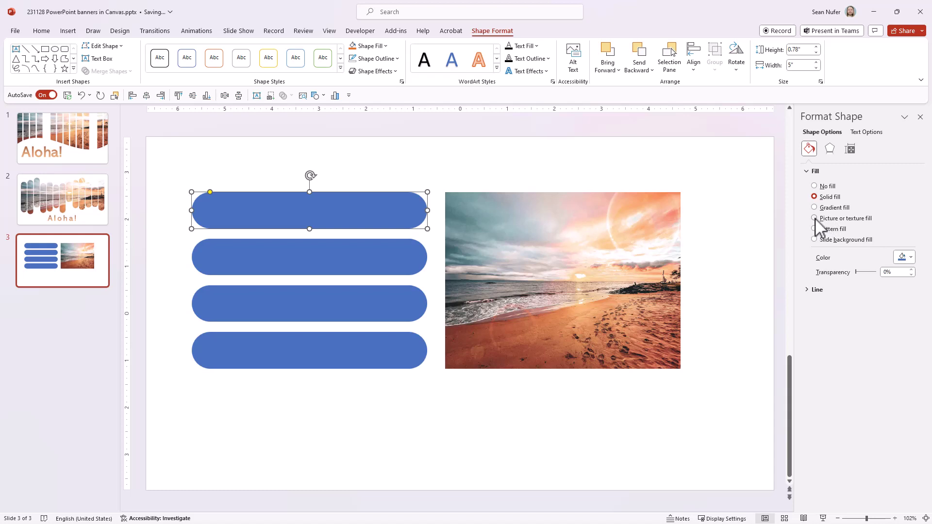
left_click(626, 235)
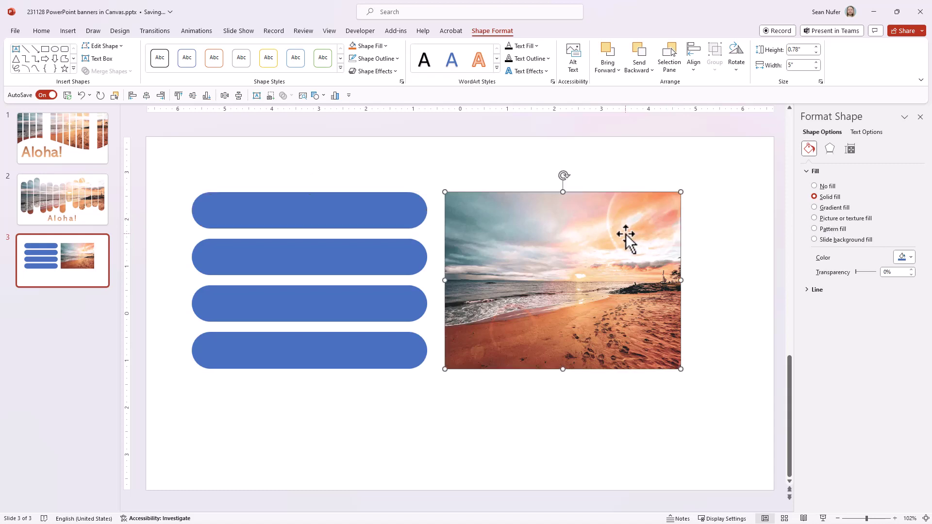
right_click(626, 235)
left_click(649, 271)
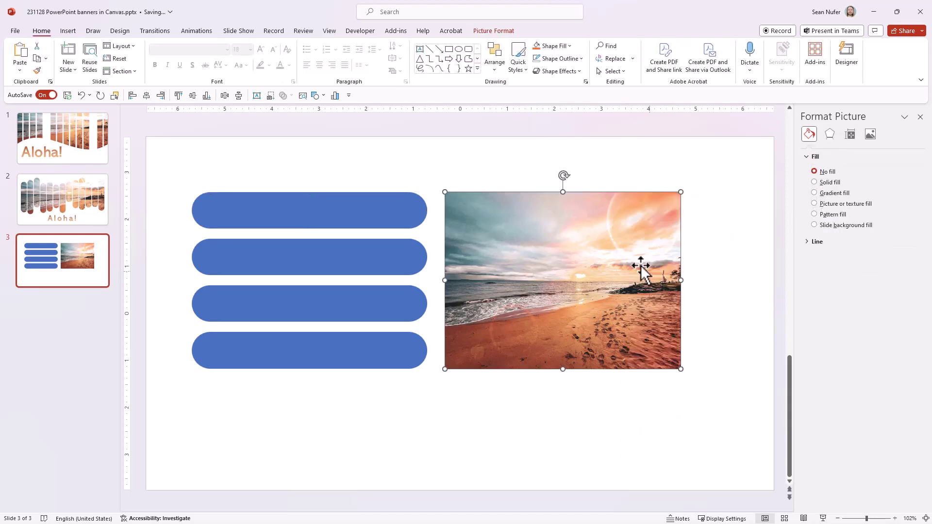
left_click(407, 215)
left_click(814, 218)
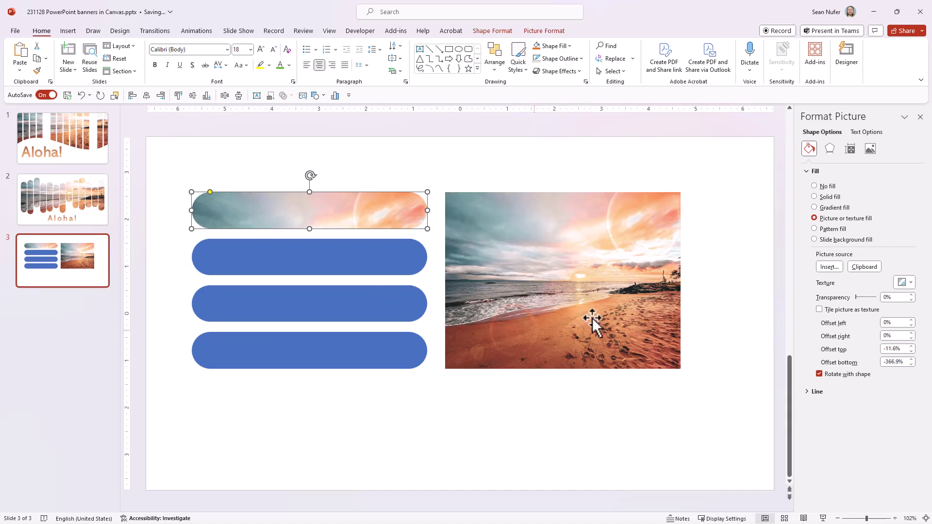
Apply the same beach picture fill to the second, third and fourth pill shapes
left_click(382, 258)
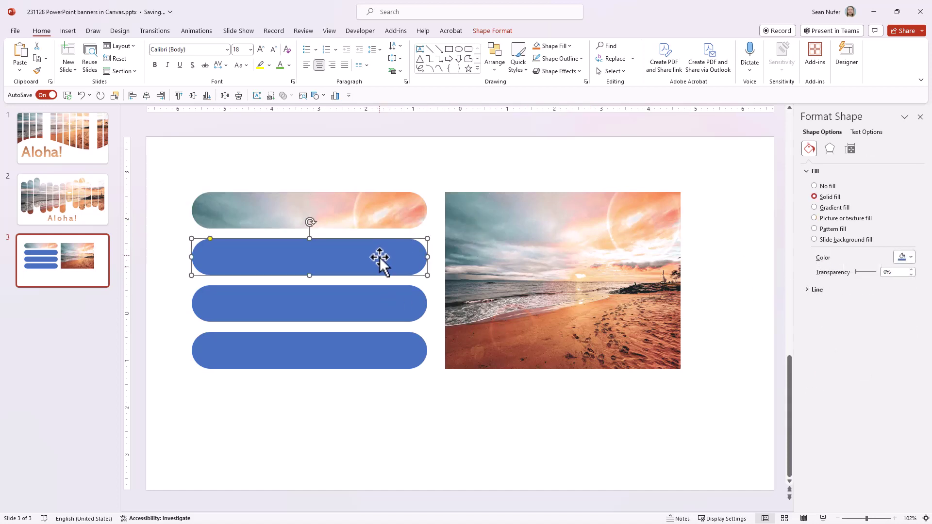
left_click(828, 218)
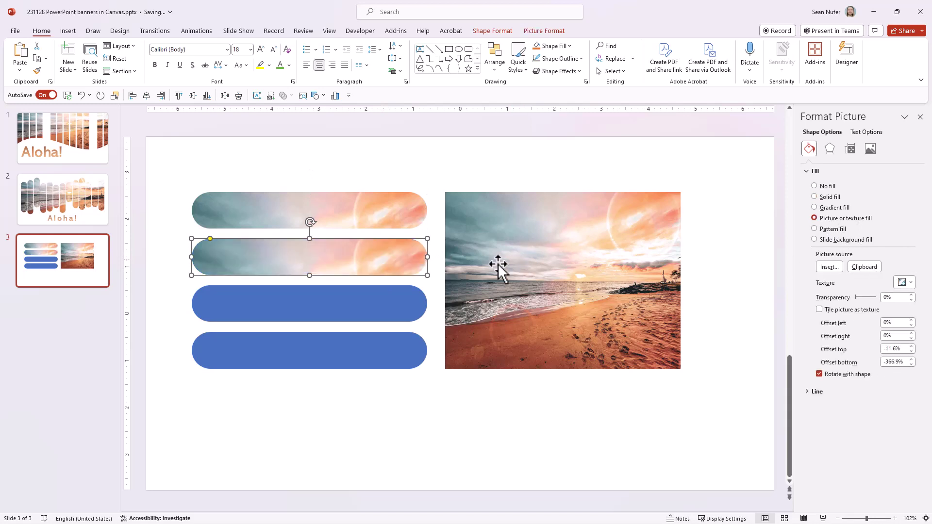
left_click(385, 304)
left_click(378, 349, "shift")
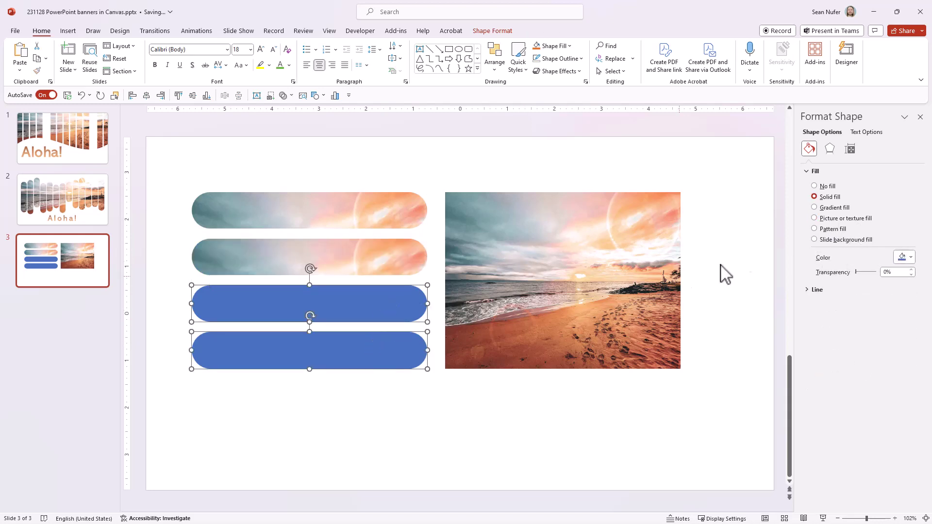
left_click(815, 219)
Duplicate slide 3 and, on the copy, squash the beach photo vertically to the pill's height
left_click(41, 339)
key("ctrl+d")
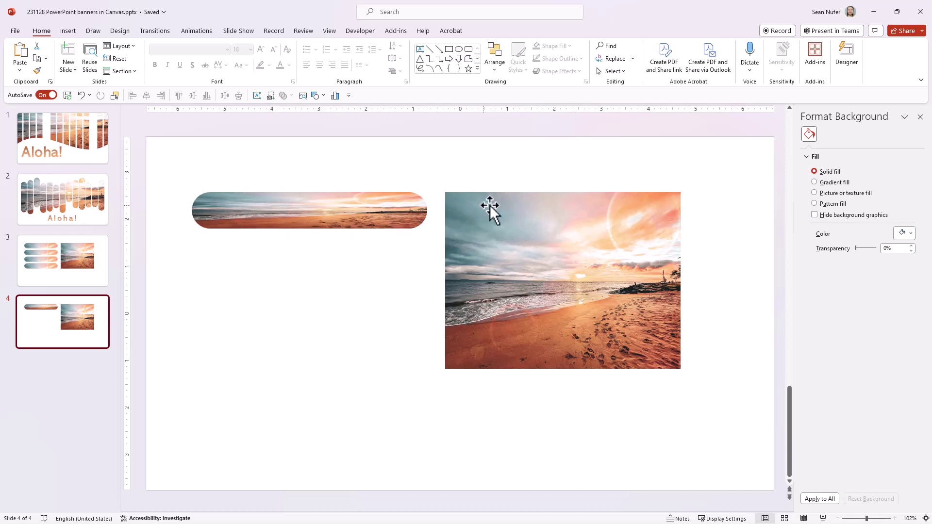
left_click(556, 283)
left_click_drag(565, 370, 554, 229)
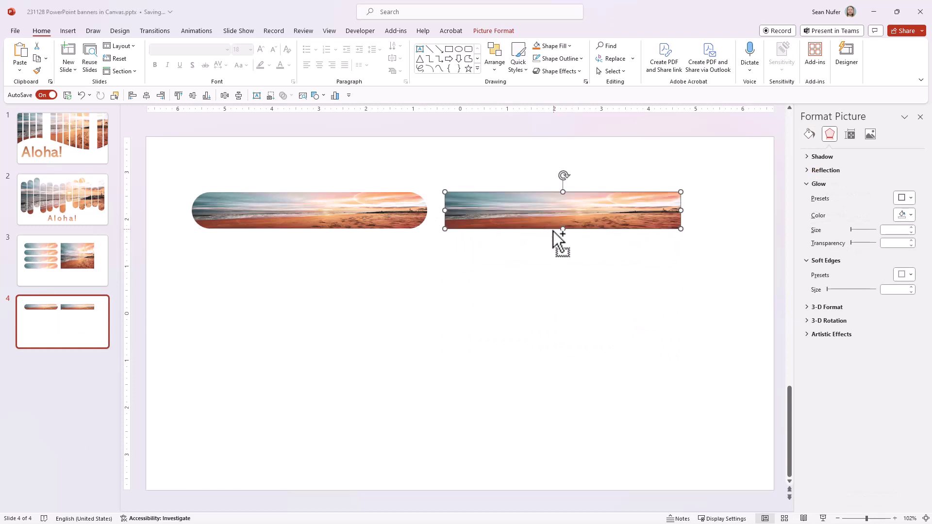
Delete the squashed photo on slide 4, and undo both the deletion and the resizing
key("Delete")
left_click(335, 205)
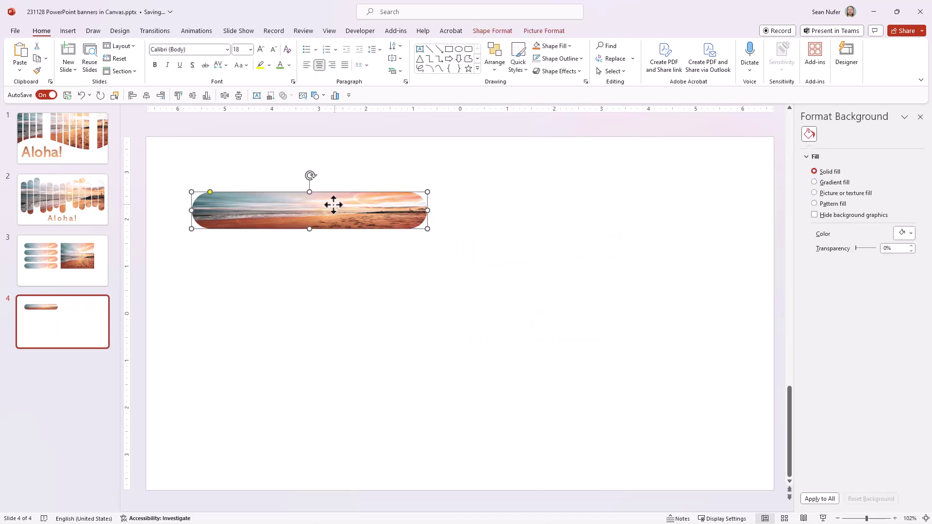
key("ctrl+z")
key("ctrl+z")
Crop the pill on slide 4, stretching its picture fill downward to the full height of the beach photo
left_click(333, 205)
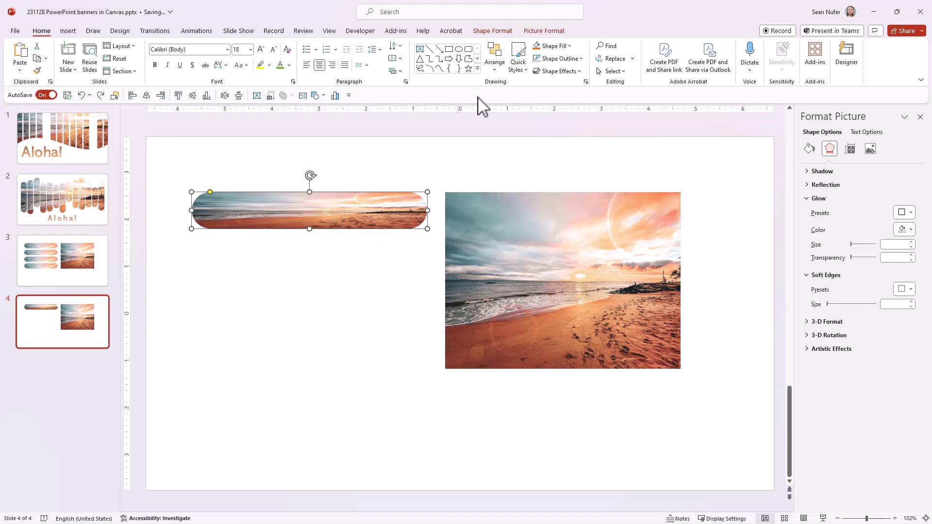
left_click(545, 32)
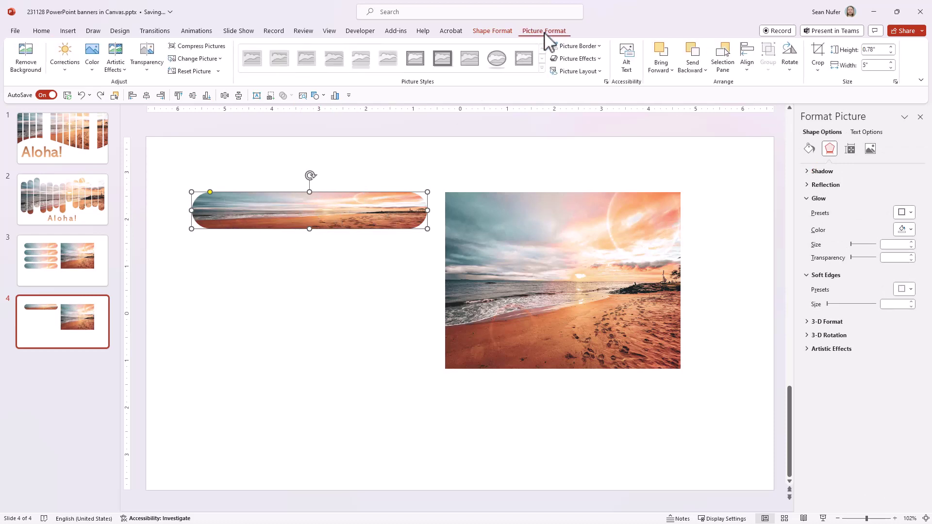
left_click(823, 57)
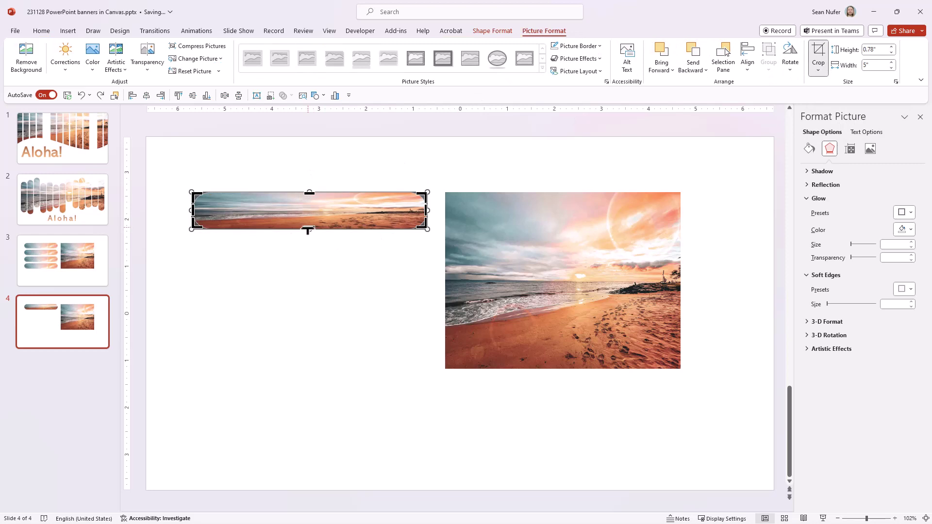
left_click_drag(310, 232, 318, 369)
key("ctrl+z")
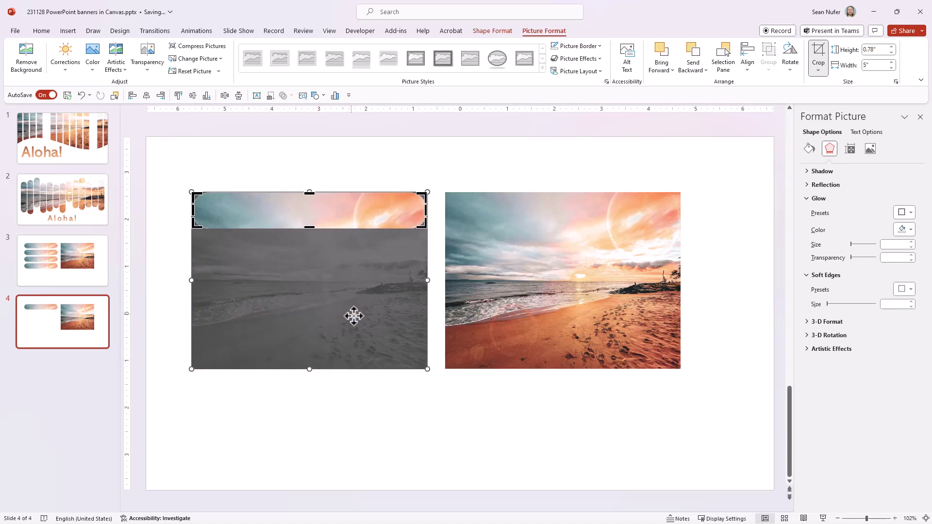
left_click(402, 179)
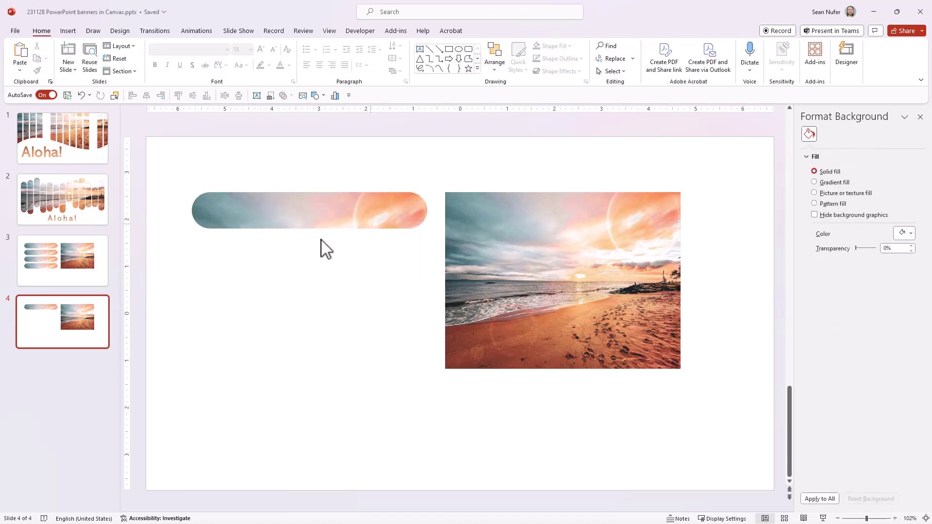
Readjust the picture fill inside the pill on slide 4, and delete that duplicate slide
double_click(362, 210)
left_click(363, 174)
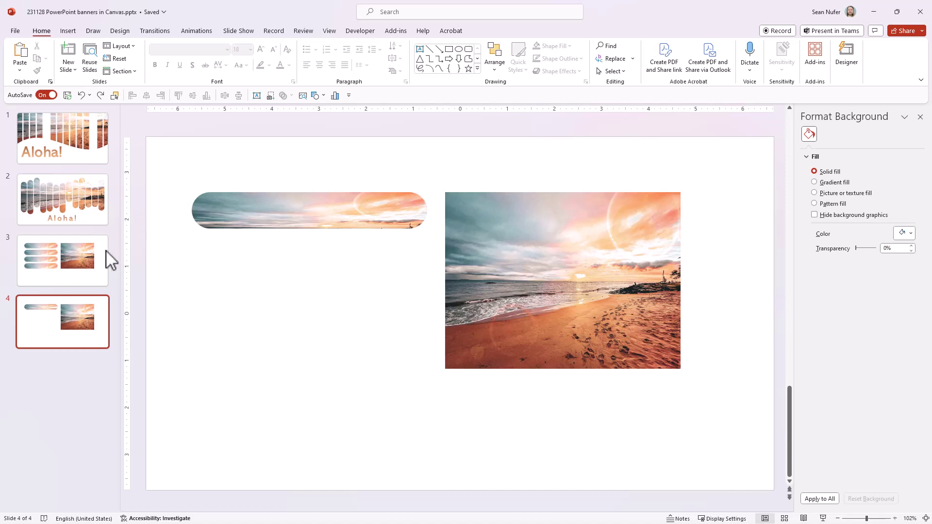
key("Delete")
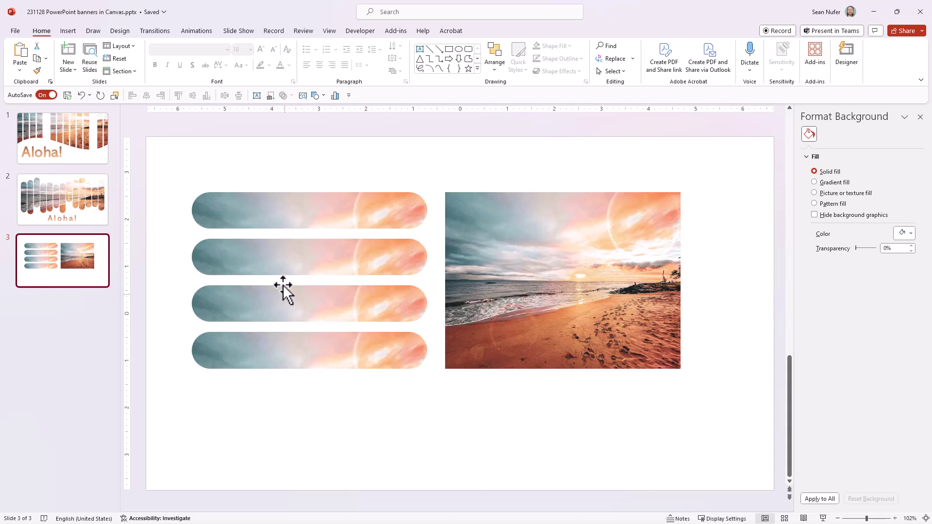
left_click(301, 213)
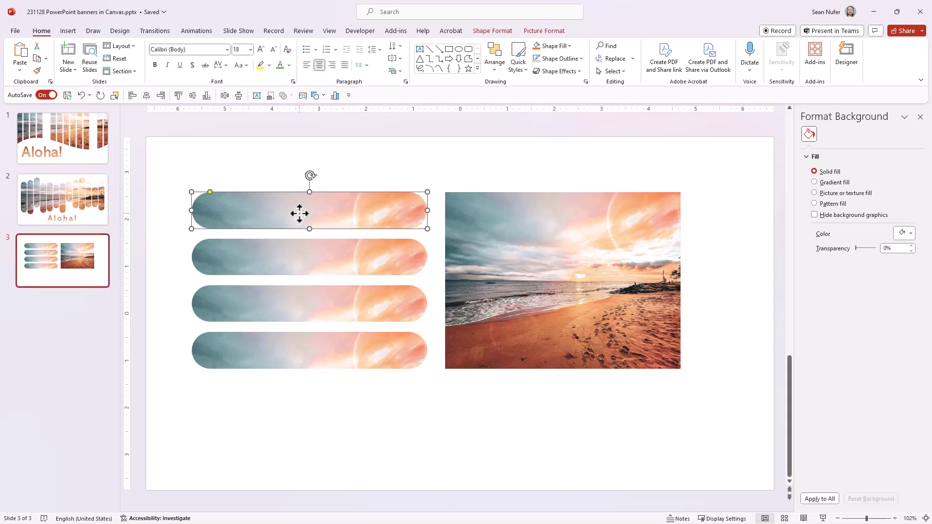
left_click(305, 264)
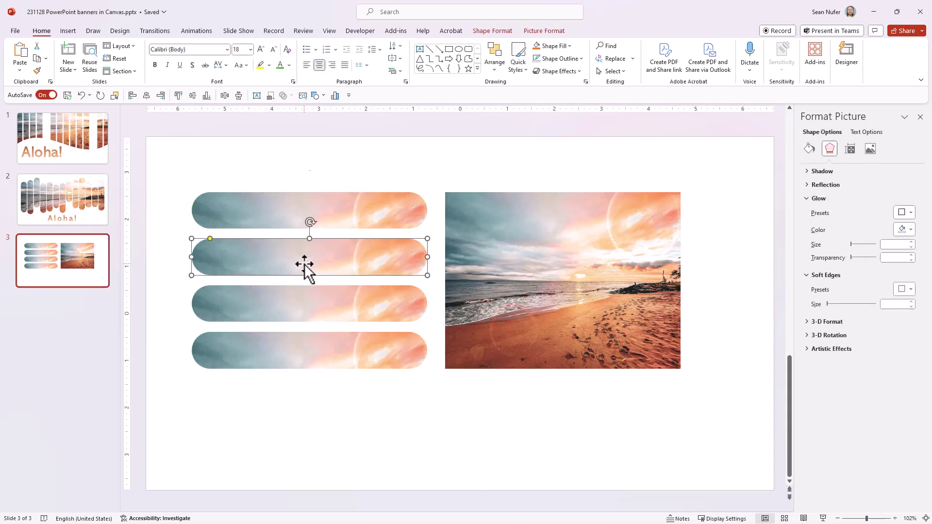
left_click(373, 208)
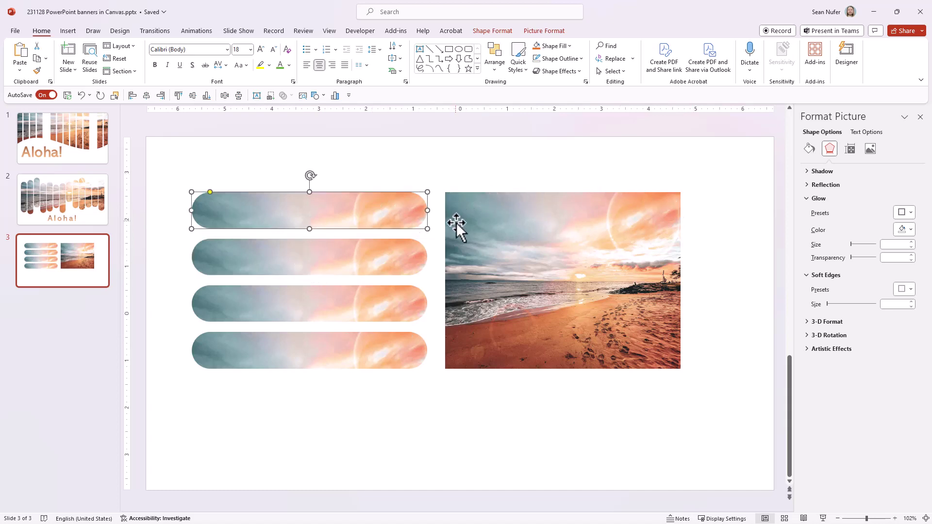
left_click(355, 257)
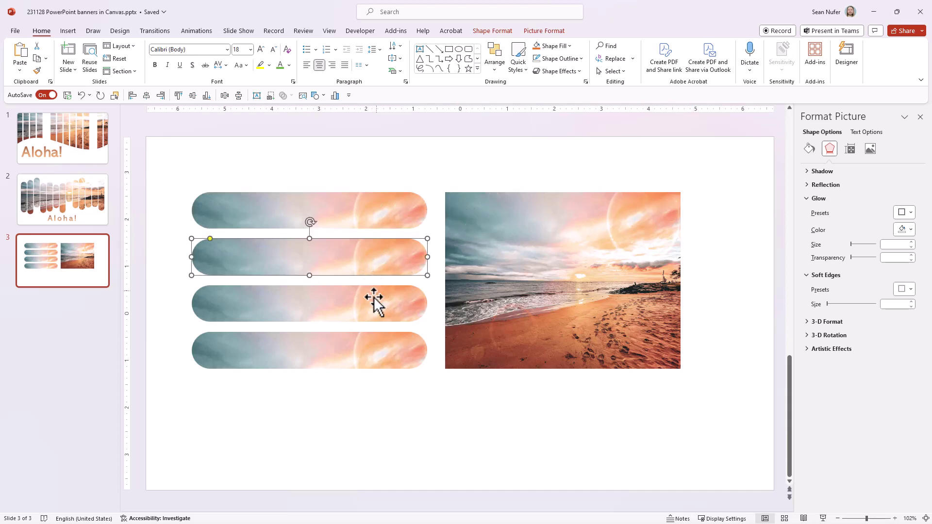
left_click(381, 289, "shift")
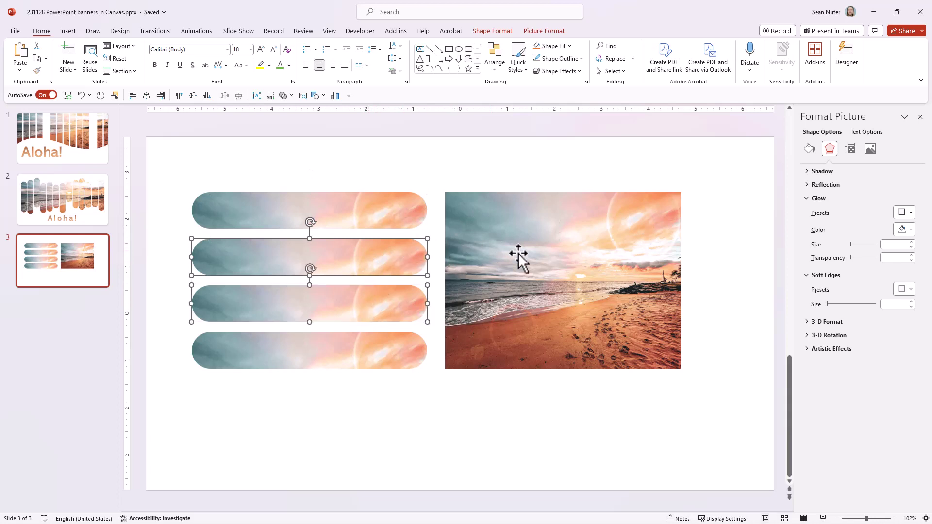
left_click(431, 187)
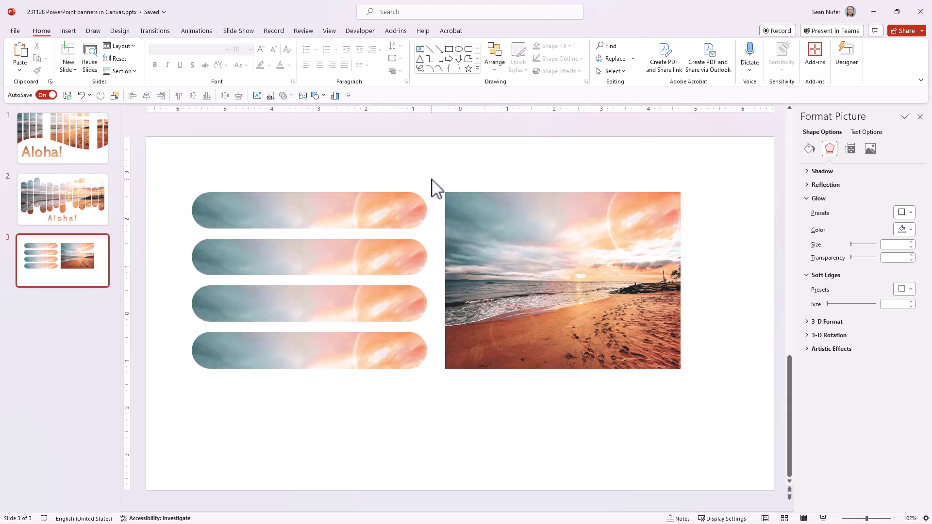
Crop the second pill, moving its picture fill straight up until it lines up with the top of the beach photo
left_click(381, 261)
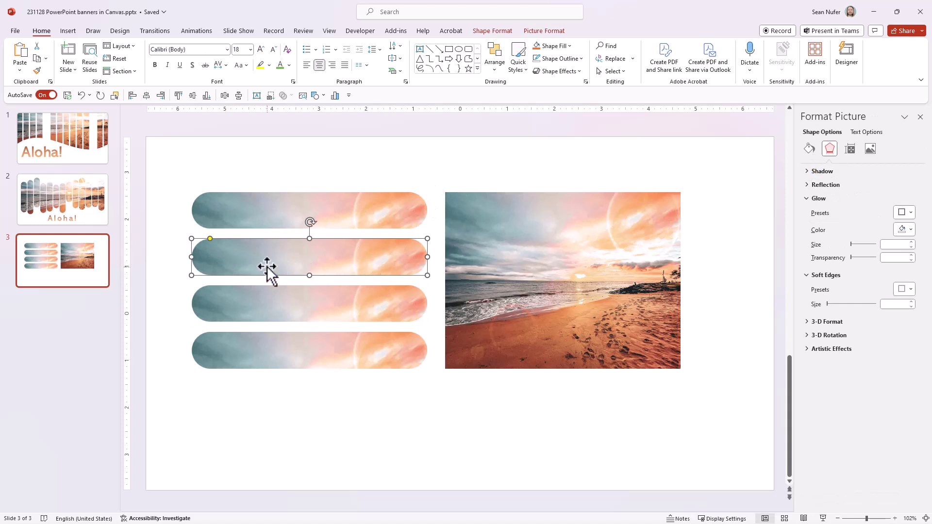
left_click(548, 32)
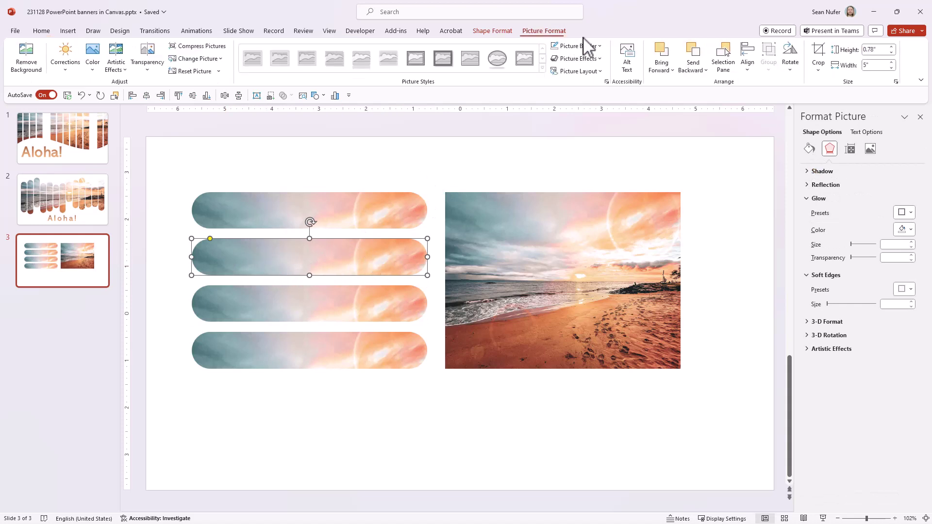
left_click(818, 51)
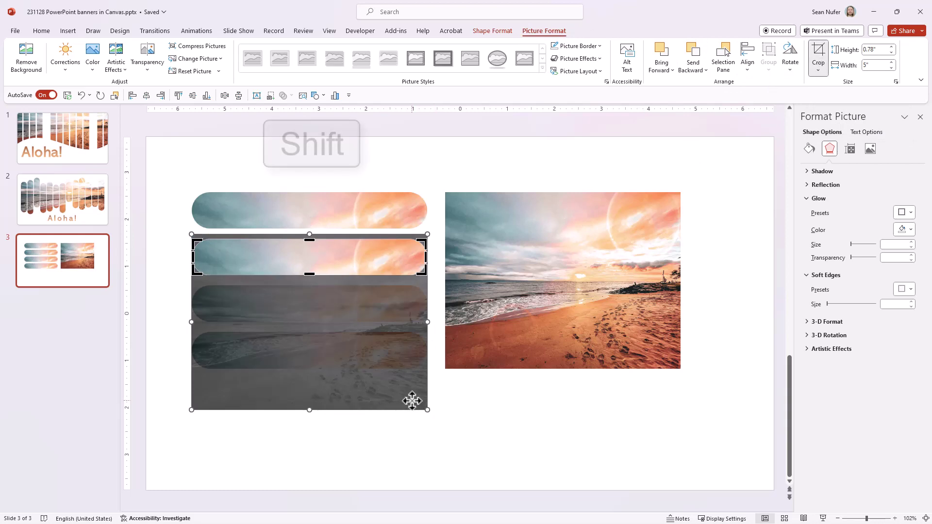
left_click_drag(412, 400, 408, 358)
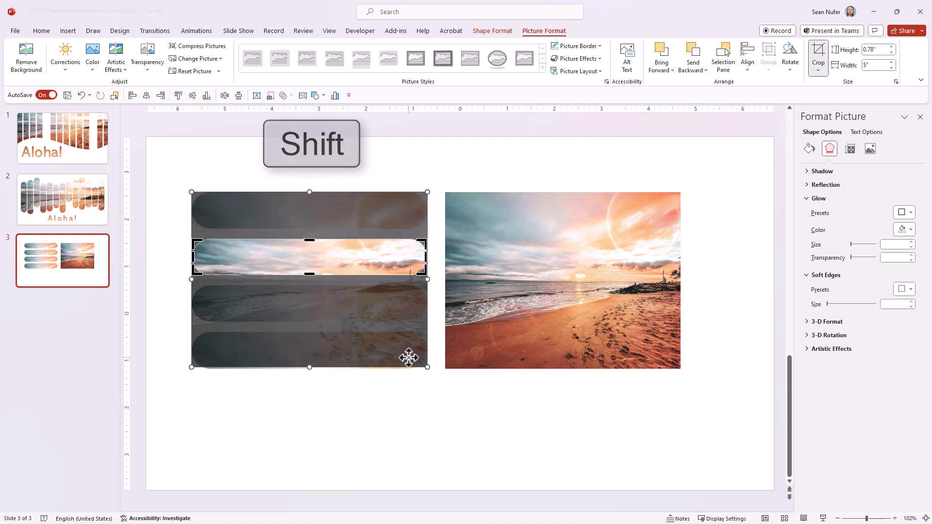
left_click(424, 407)
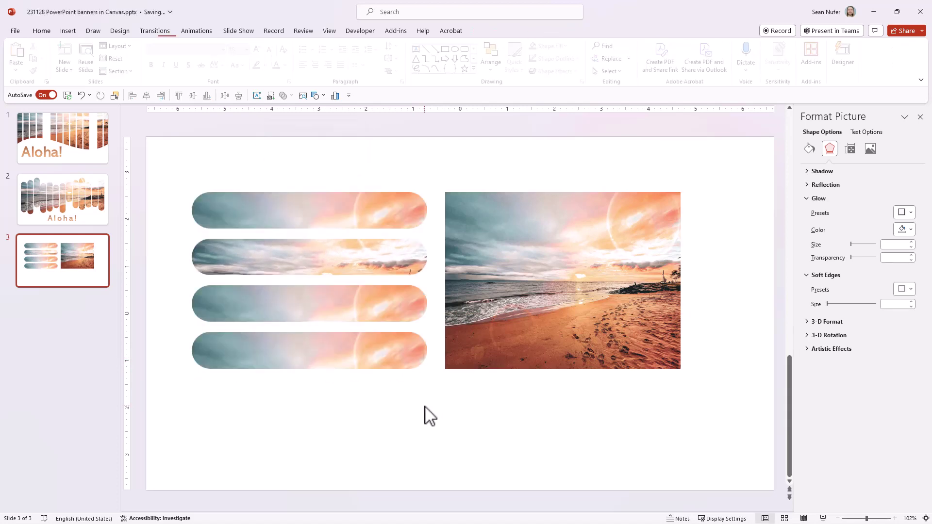
Crop the third pill, moving its picture fill up to the beach photo's height so the pill shows the shoreline
left_click(397, 308)
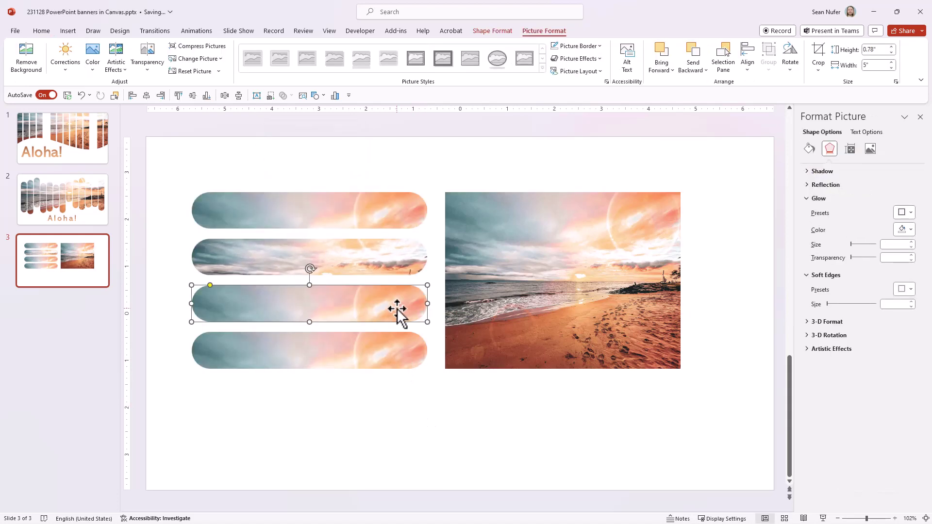
left_click(818, 53)
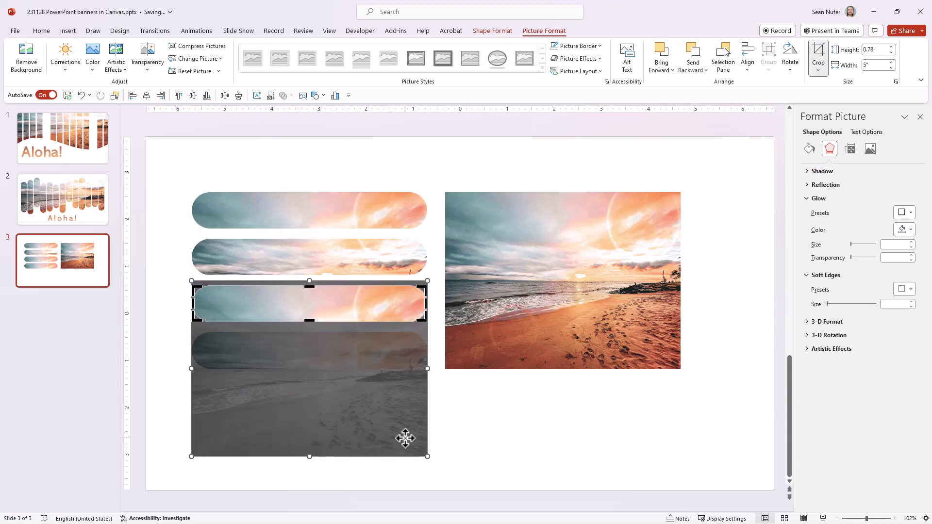
left_click_drag(405, 438, 398, 352)
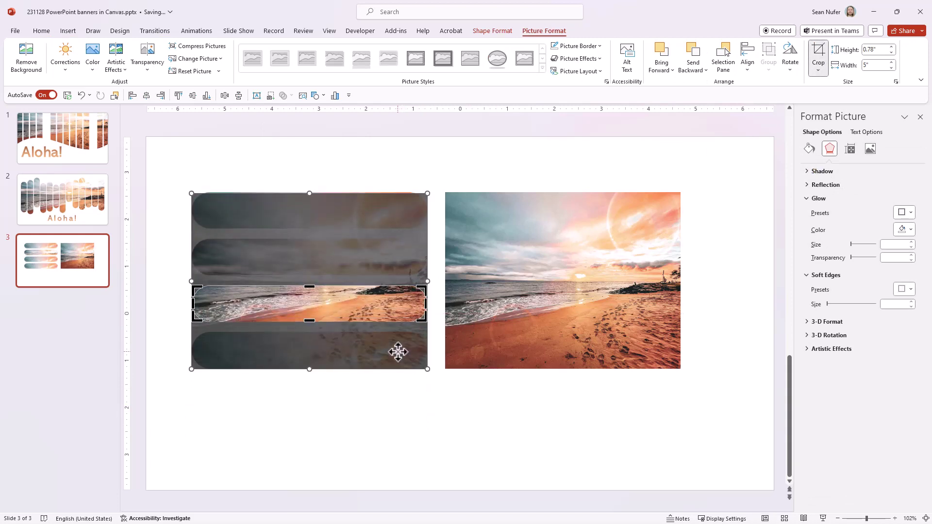
left_click(422, 416)
Open the picture fill of the fourth pill for cropping
left_click(388, 362)
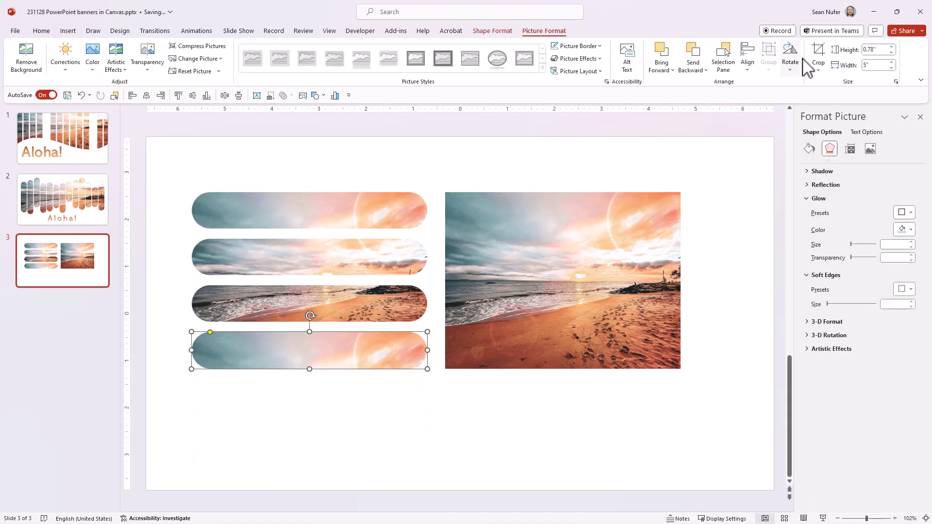
left_click(819, 55)
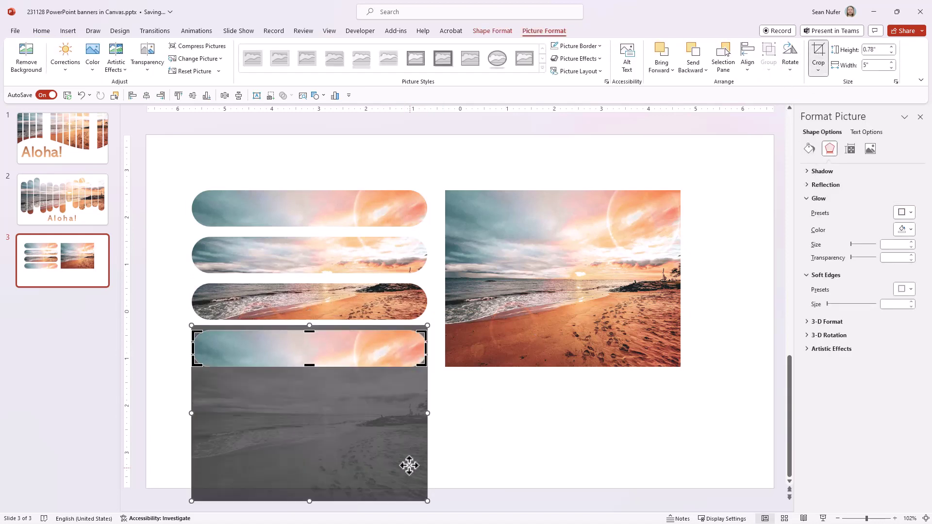
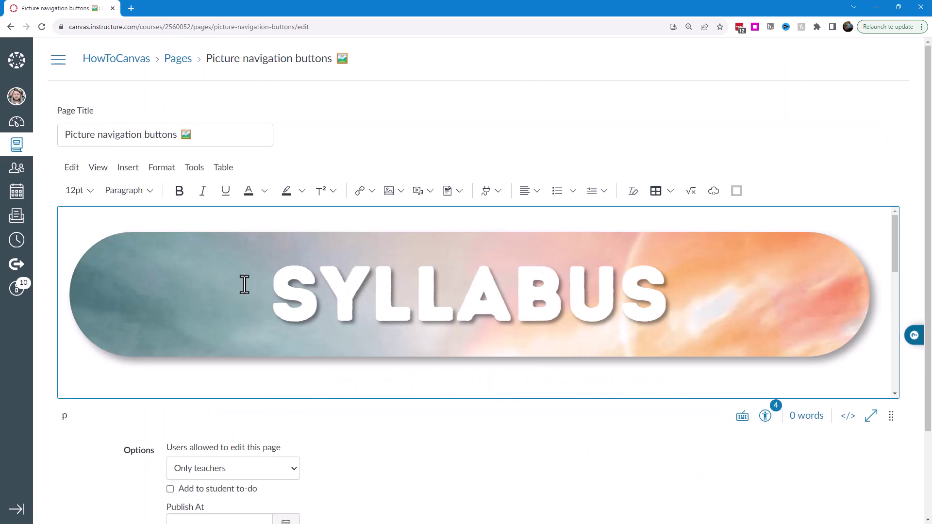
In the Canvas page editor, switch to the HTML code and add style="width: 350px;" to the Picture16.png image tag
scroll(244, 285, "down", 5)
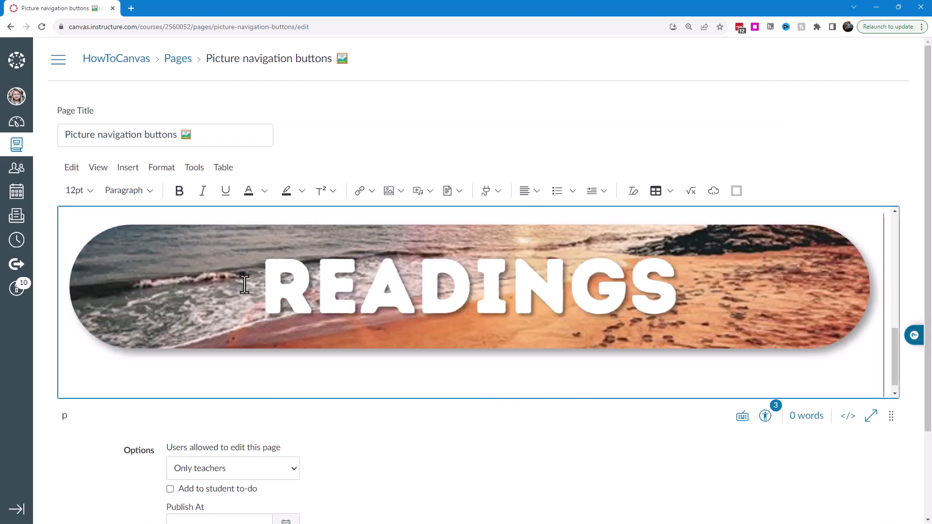
scroll(244, 285, "down", 3)
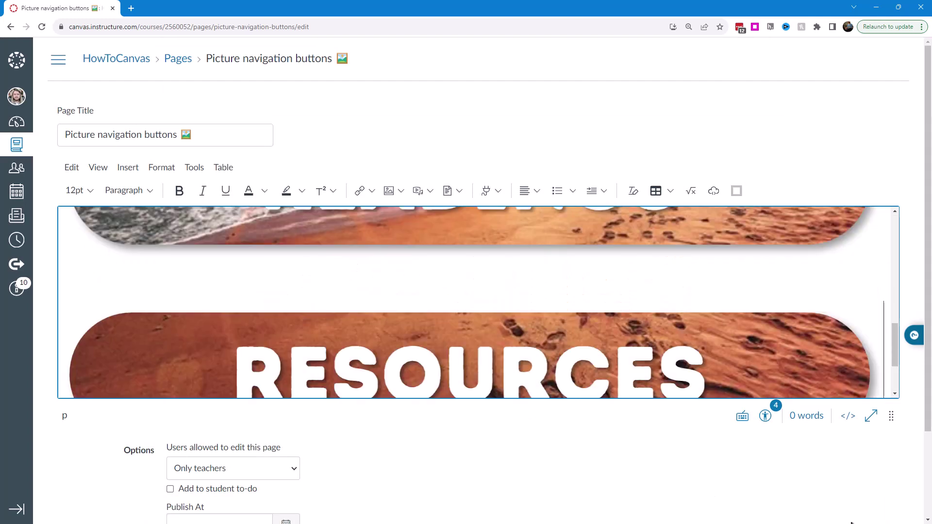
scroll(589, 333, "up", 8)
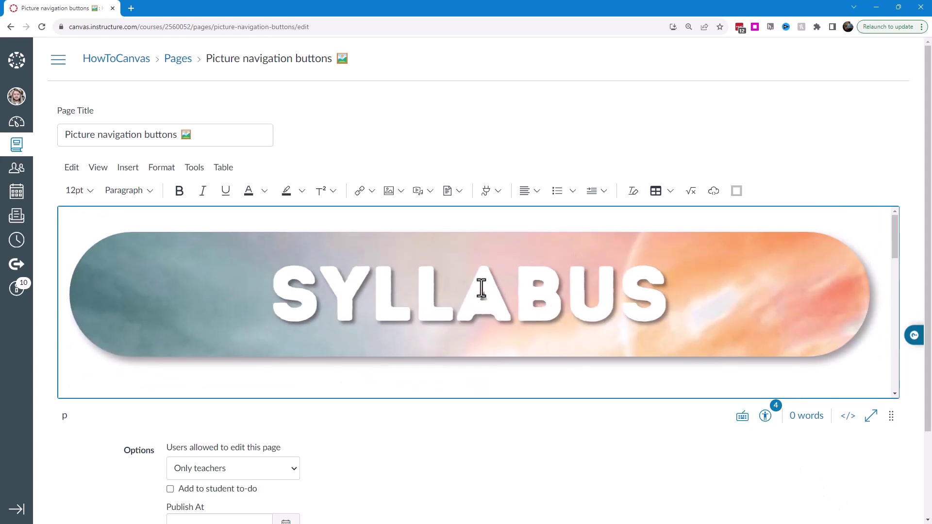
left_click(480, 288)
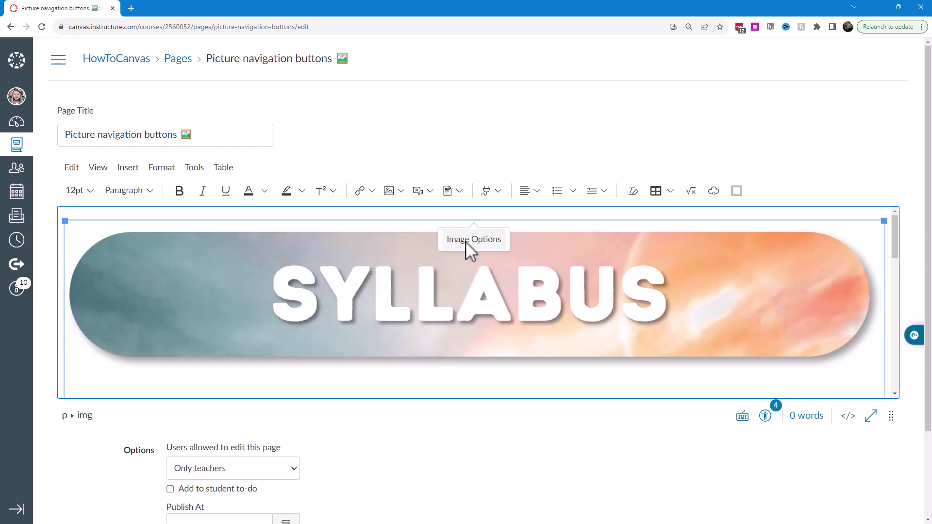
left_click(850, 417)
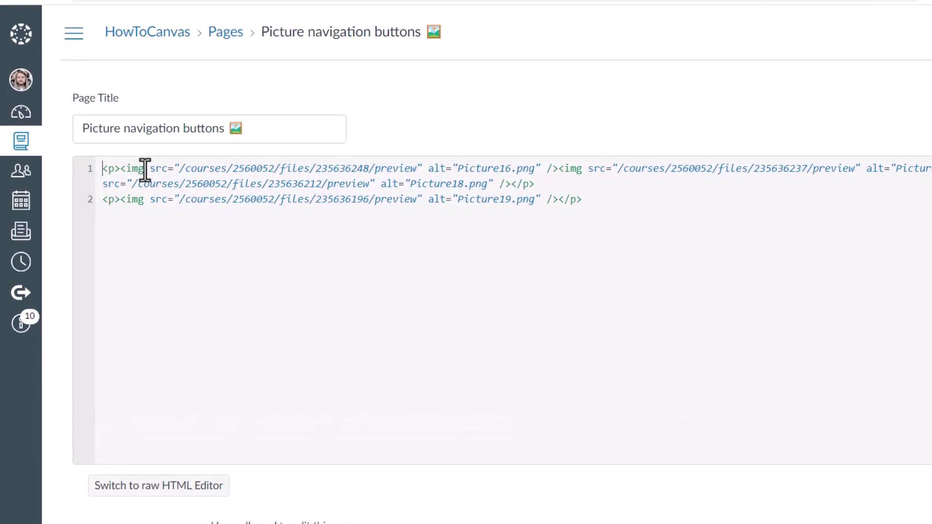
type("style=\"widt")
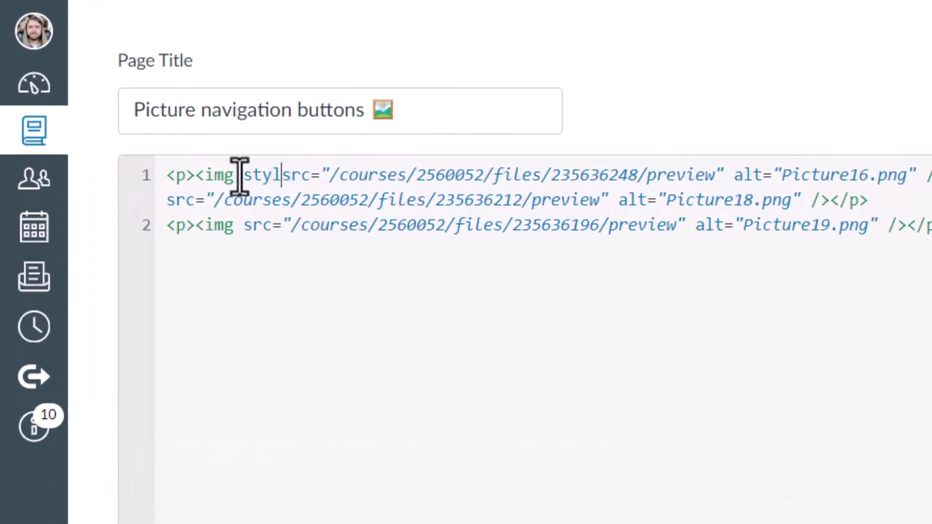
type("h: ")
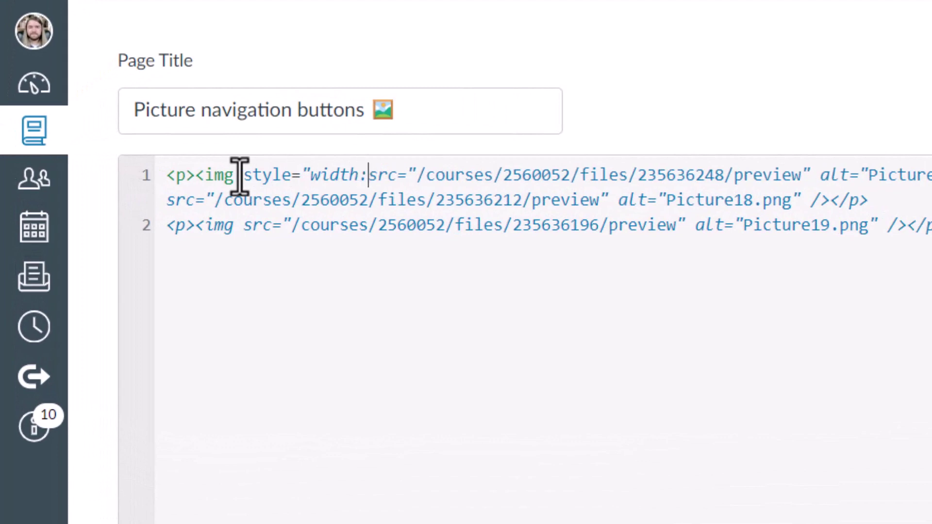
type("350px;")
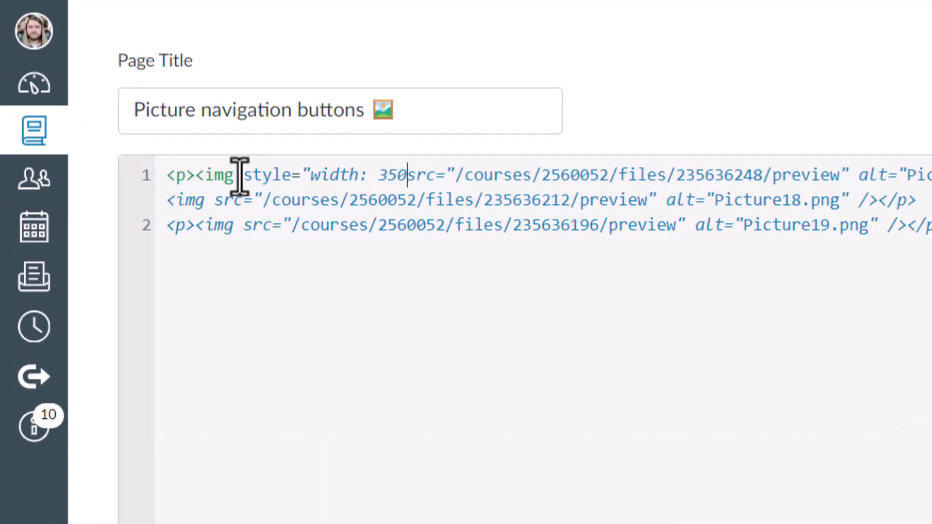
type("\"")
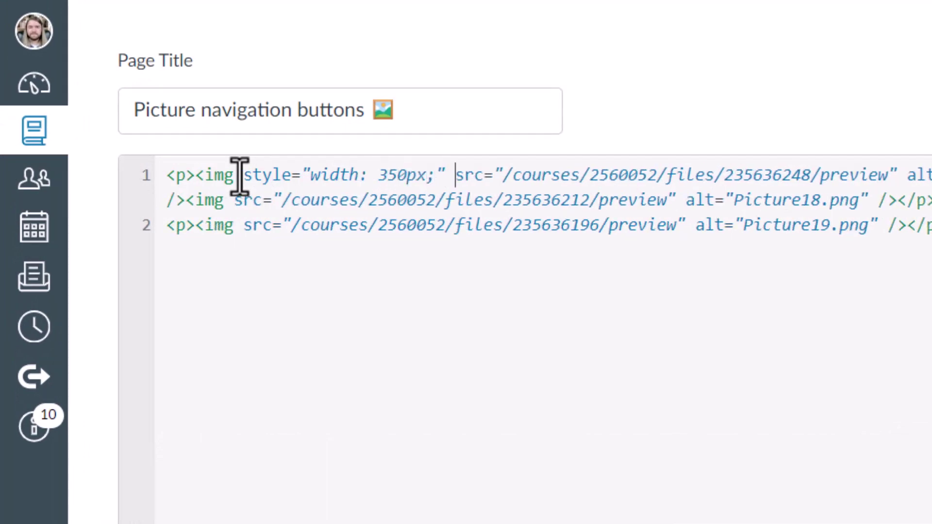
Break the HTML code onto a new line before the Picture17.png image tag
left_click(803, 170)
type("<img src=\"/courses/2560052/files/235636237/preview\" alt=\"Picture17.png\" />")
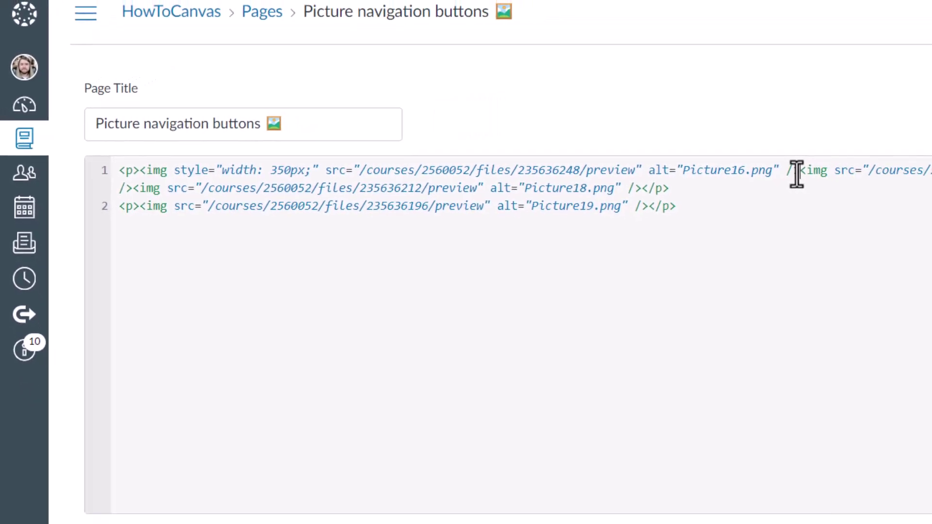
left_click(585, 167)
key("Return")
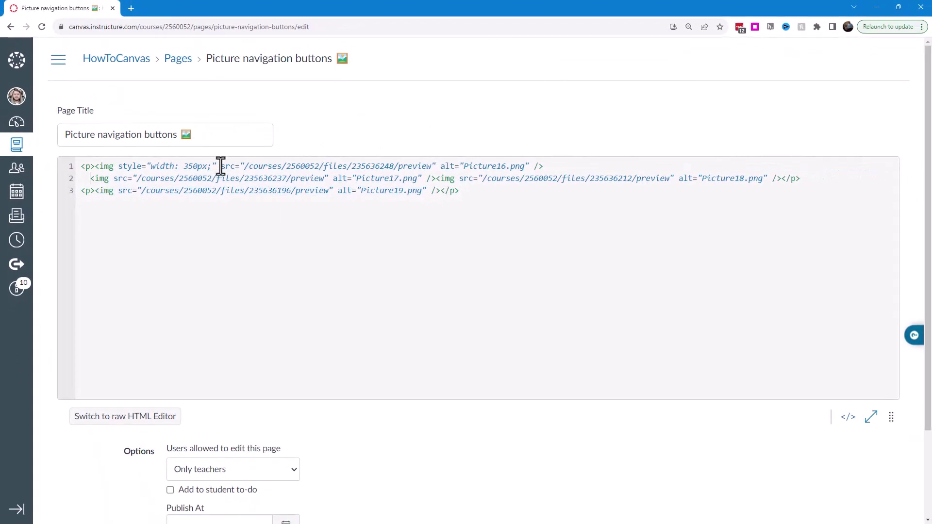
Copy the style="width: 350px;" attribute into the Picture17, Picture19 and Picture18 image tags, and save the page
left_click_drag(196, 166, 119, 166)
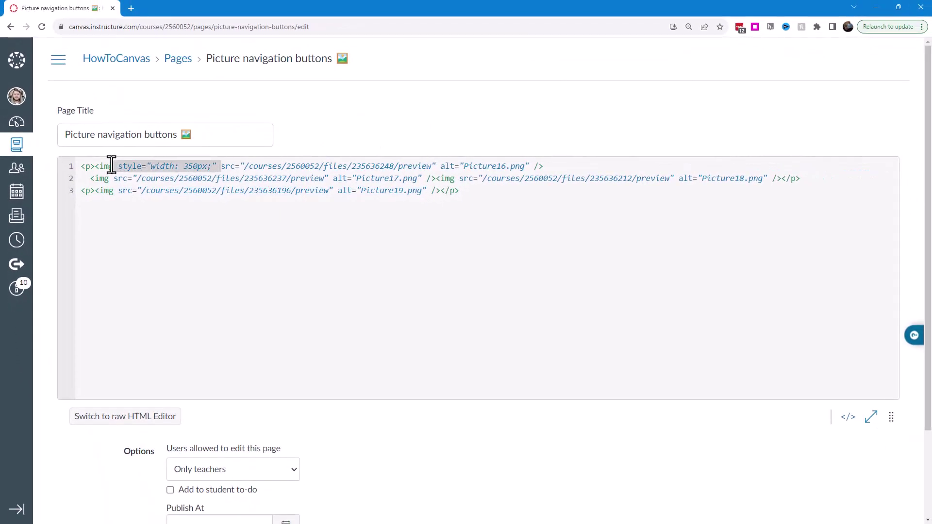
key("ctrl+c")
left_click(117, 178)
key("ctrl+v")
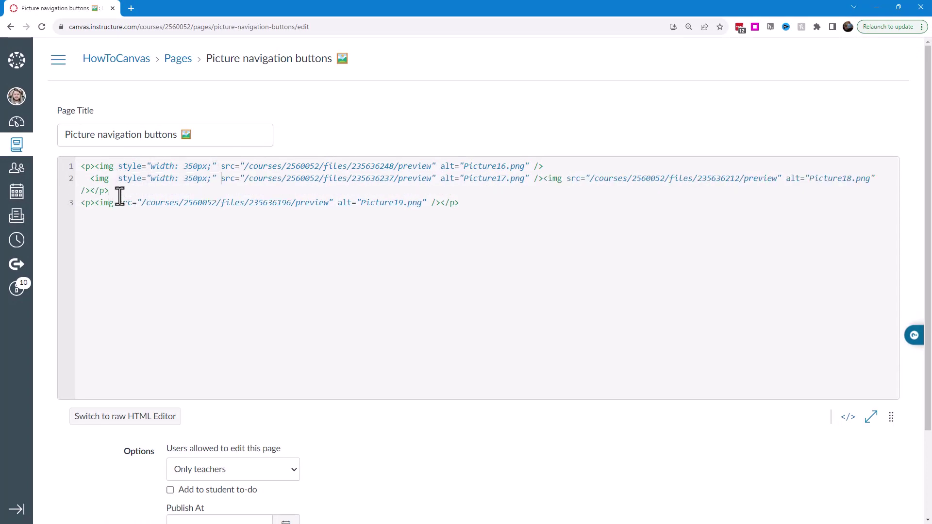
left_click(119, 203)
key("ctrl+v")
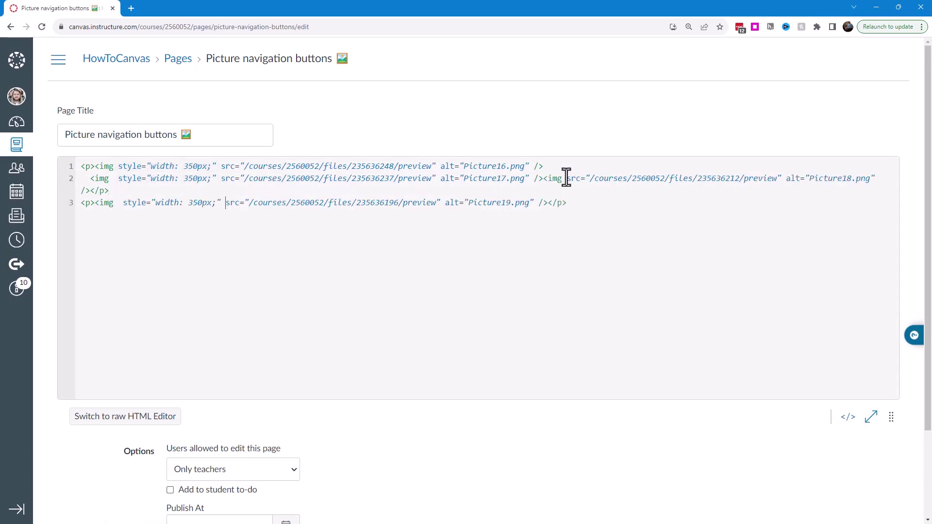
key("ctrl+v")
scroll(634, 306, "down", 3)
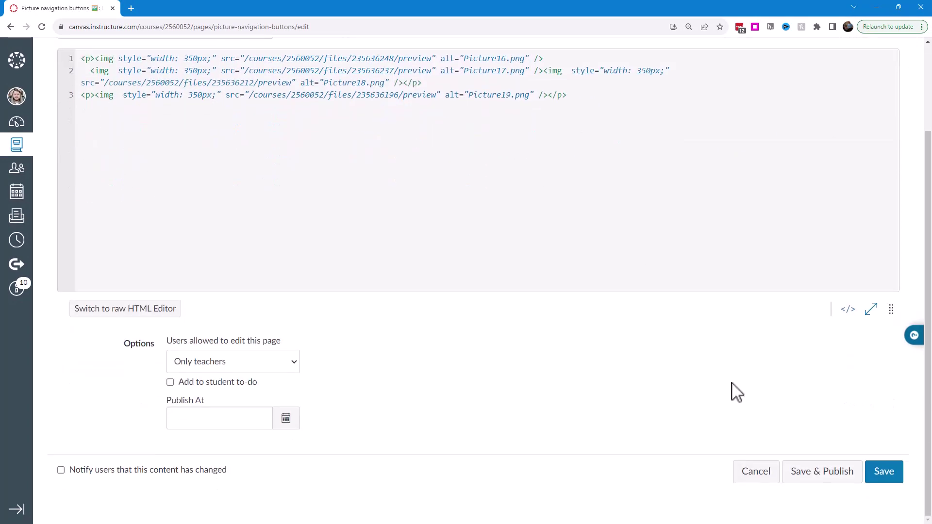
left_click(884, 471)
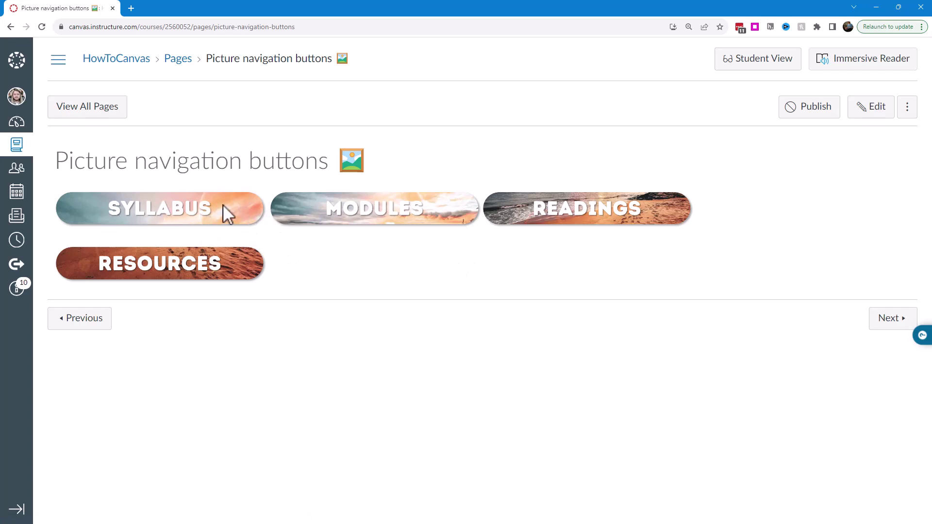
Reopen the page for editing and put the MODULES, READINGS and RESOURCES button images on separate lines below SYLLABUS
left_click(867, 113)
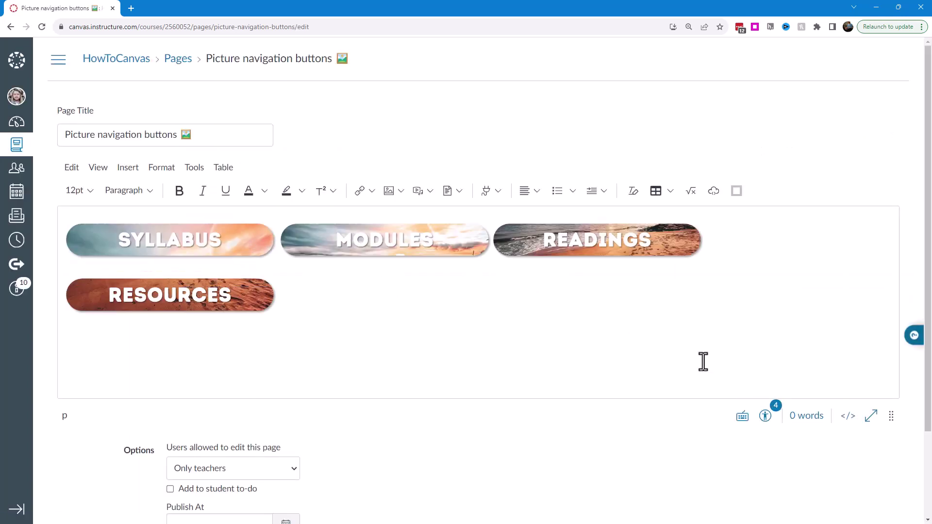
left_click(282, 246)
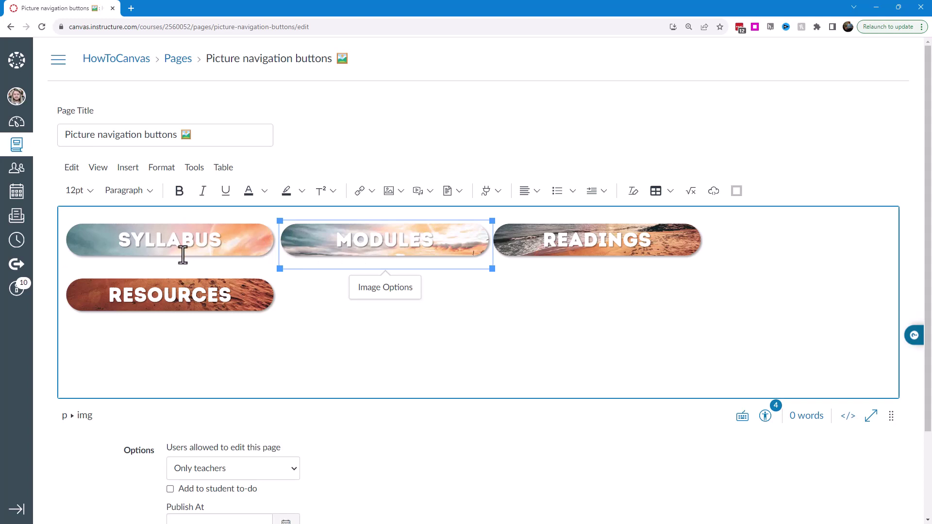
left_click(157, 257)
key("Left")
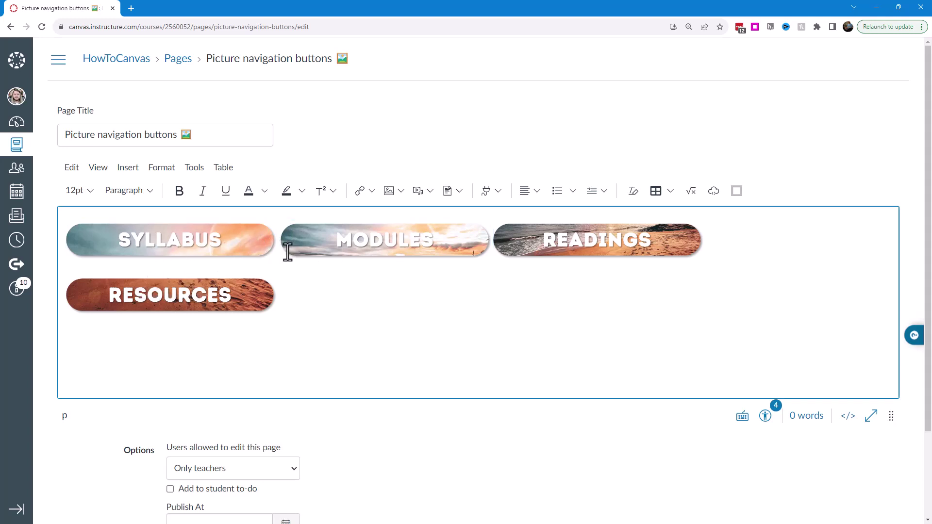
key("Return")
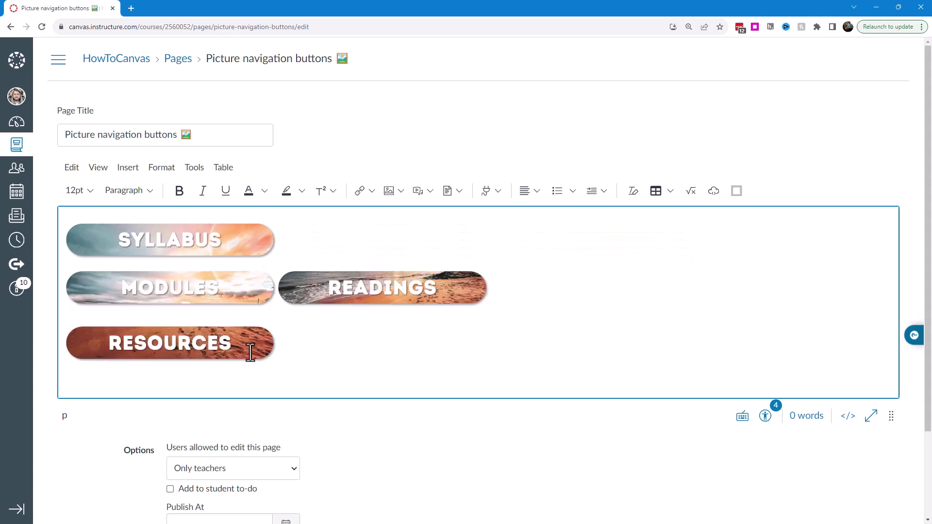
left_click(276, 292)
key("Left")
key("Return")
key("Delete")
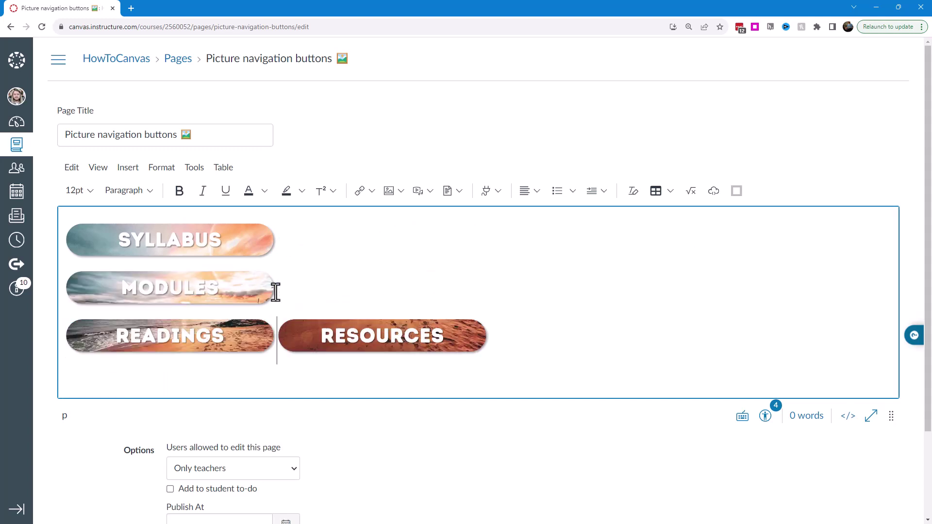
key("Return")
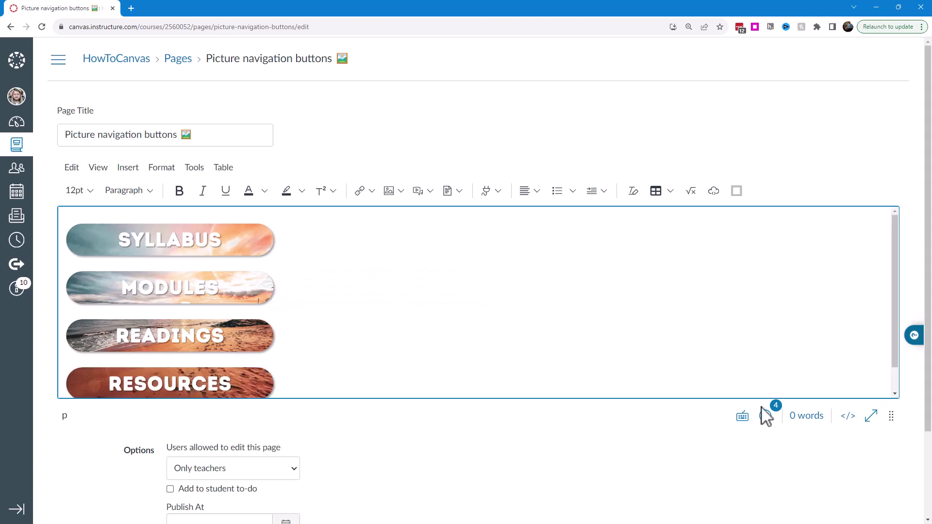
Inspect the <br /> tag after the Picture16.png image in the HTML code, and save the page
left_click(847, 417)
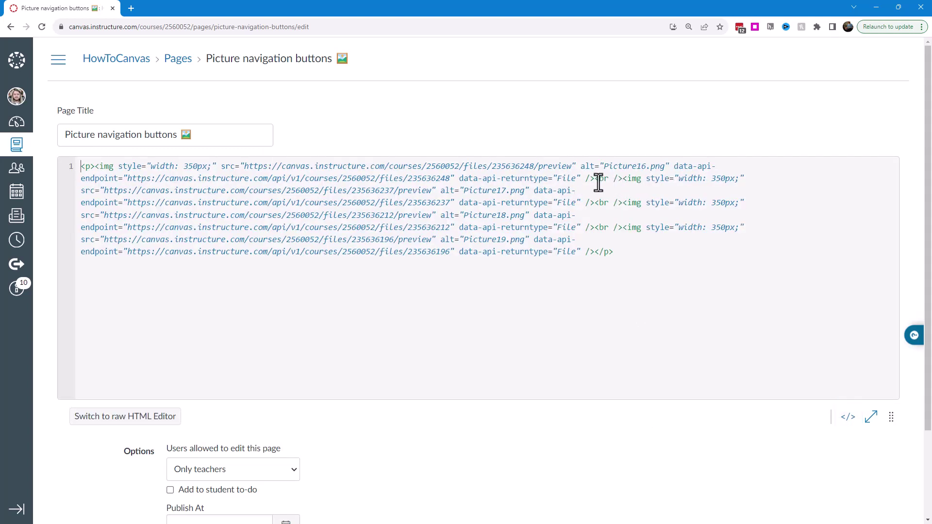
left_click_drag(595, 178, 616, 179)
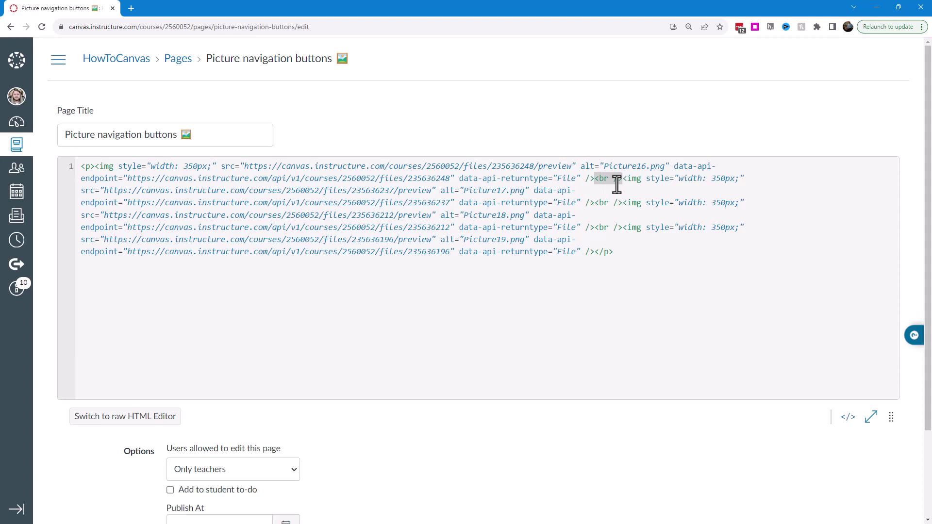
scroll(807, 469, "down", 2)
left_click(880, 472)
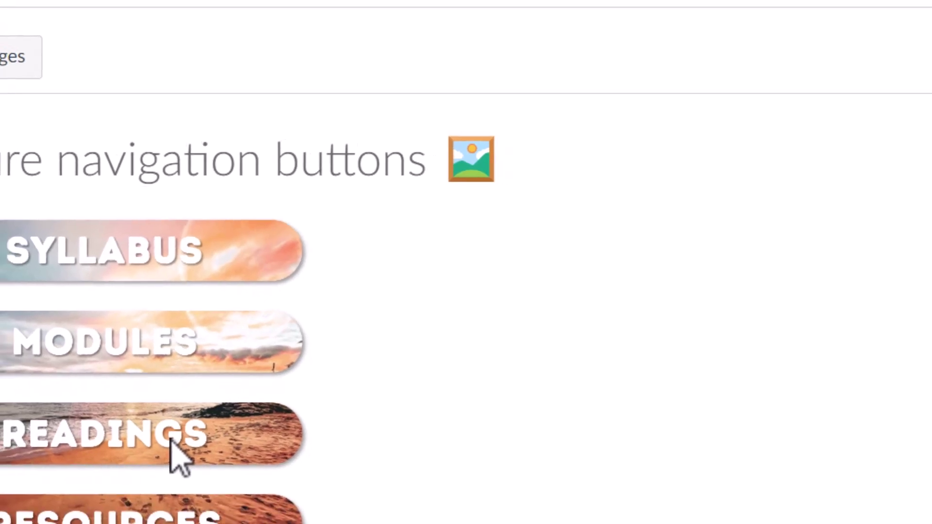
In the page's HTML code, add margin-bottom: -15px; to the Picture16.png image's style after the width, and save the page
left_click(910, 103)
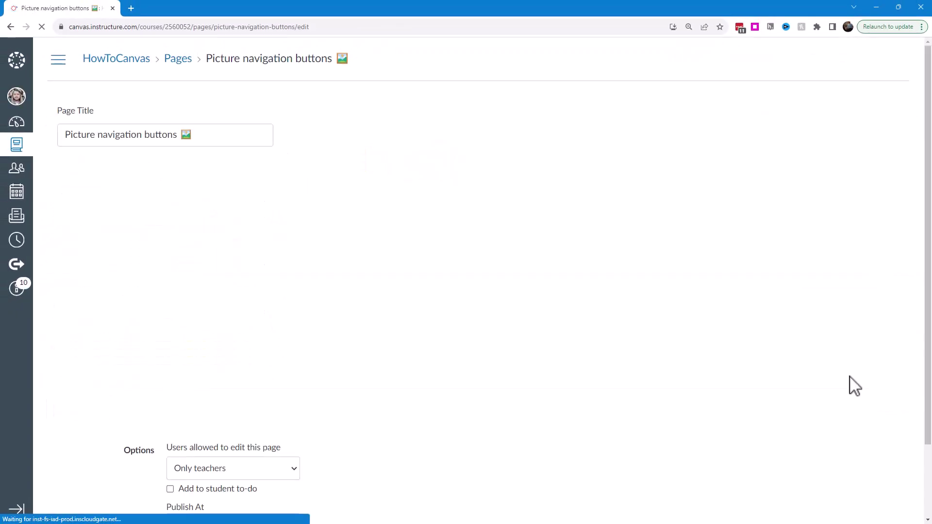
left_click(845, 419)
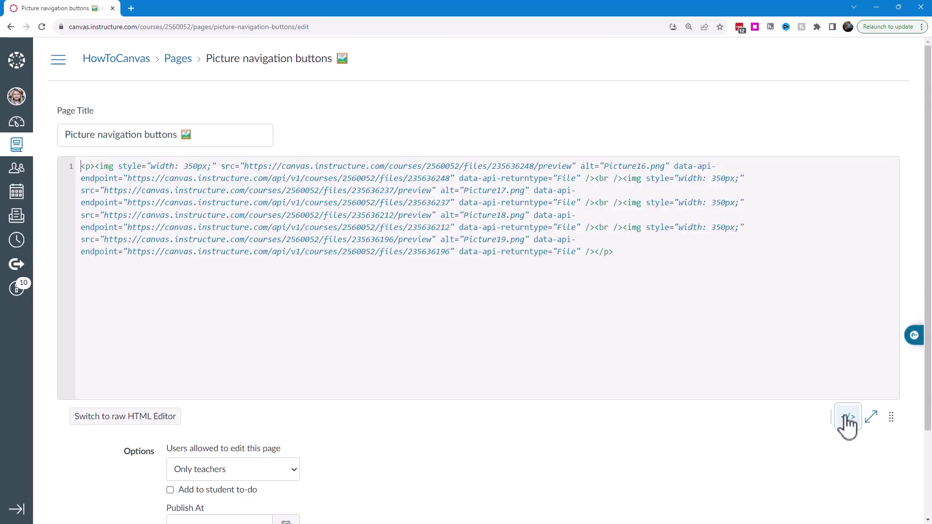
left_click_drag(118, 166, 202, 167)
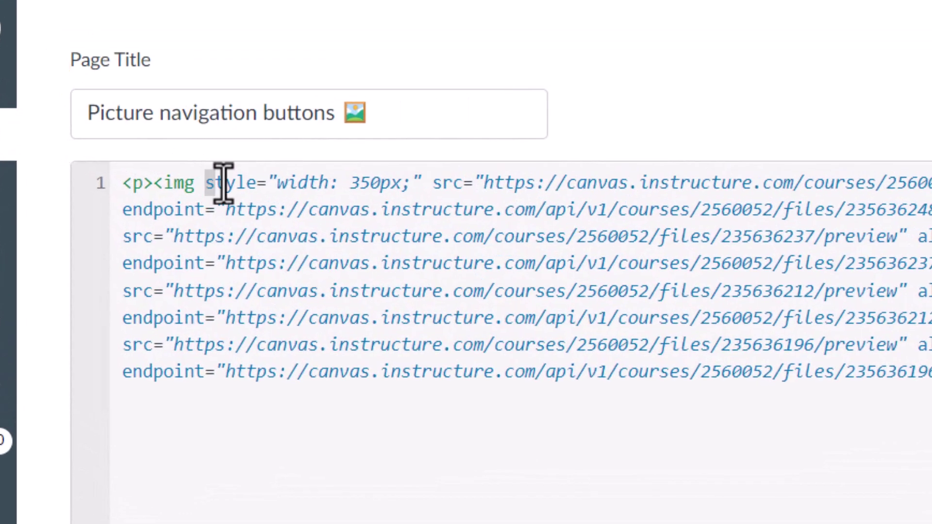
left_click_drag(397, 184, 414, 183)
left_click(418, 185)
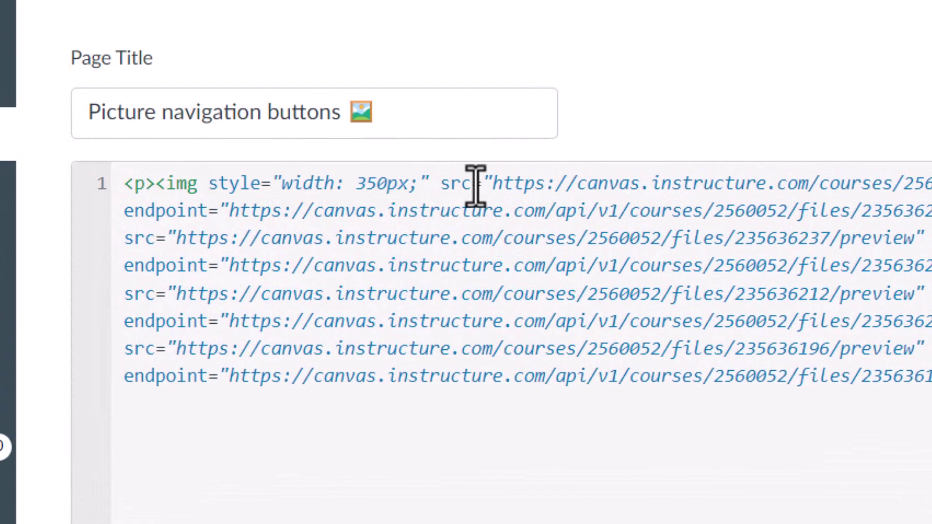
type("margin-bottom:")
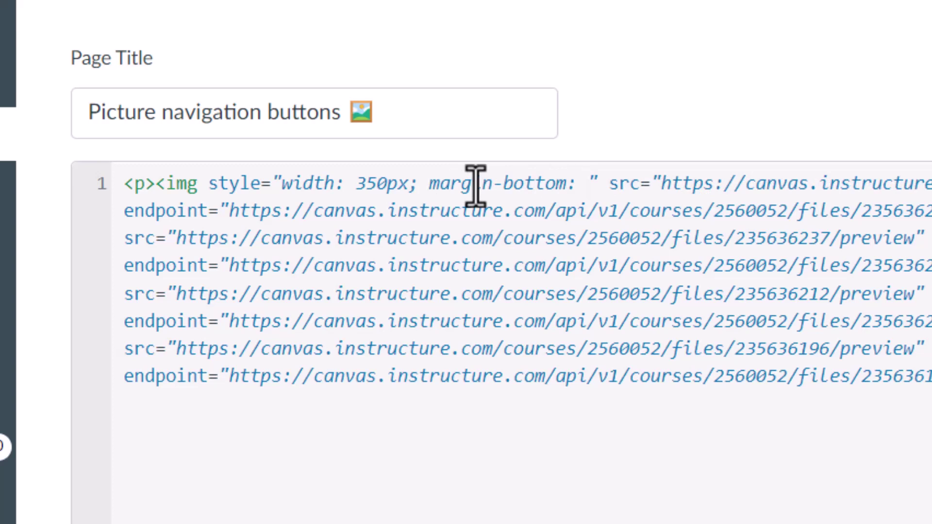
type("-")
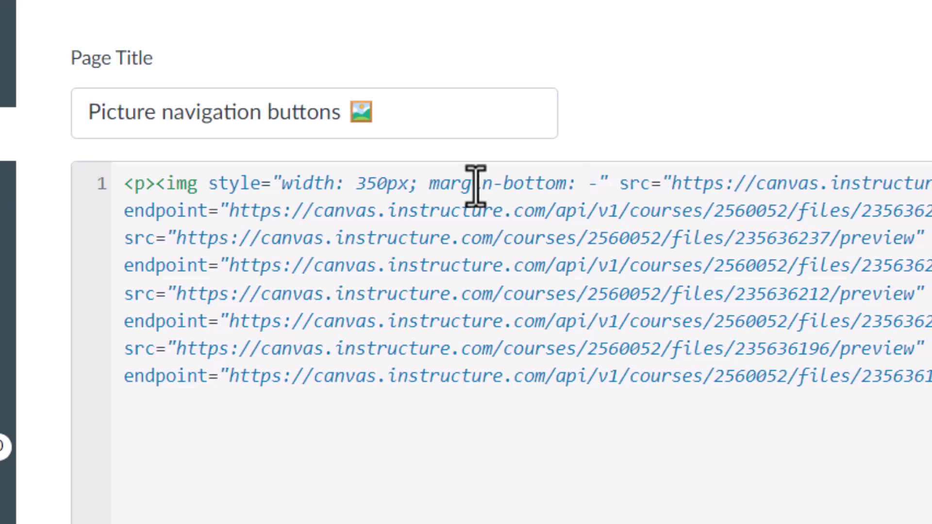
type("15px;")
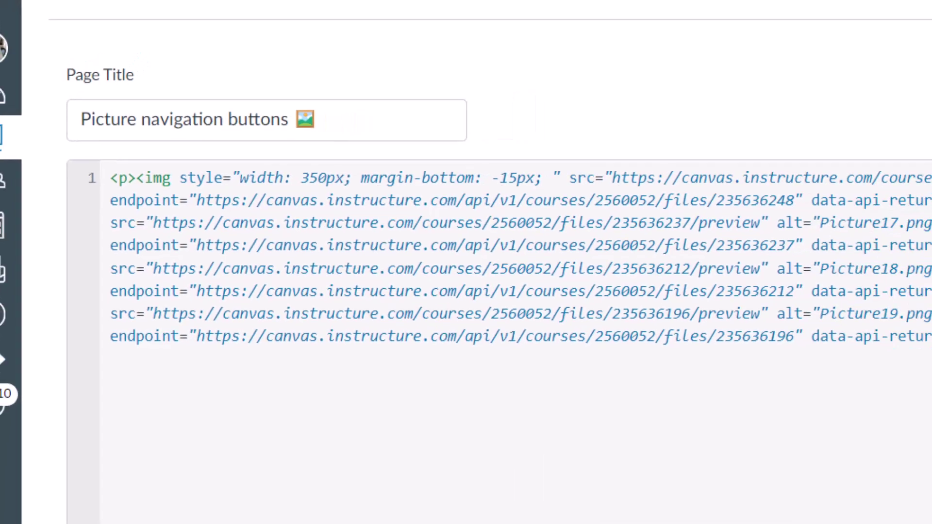
scroll(796, 474, "down", 1)
left_click(884, 472)
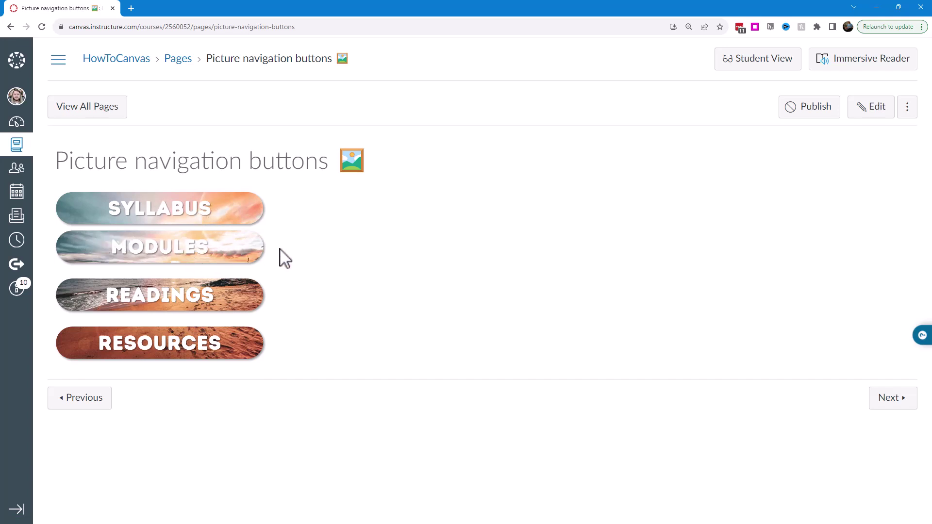
Copy the style="width: 350px; margin-bottom: -15px;" attribute from Picture16 into the Picture17 and Picture18 image tags, and save the page
left_click(856, 112)
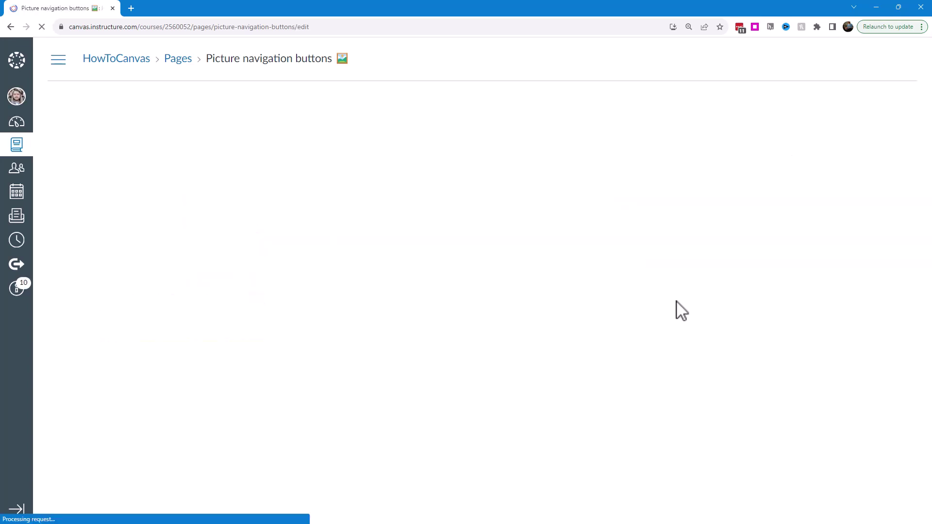
left_click(848, 417)
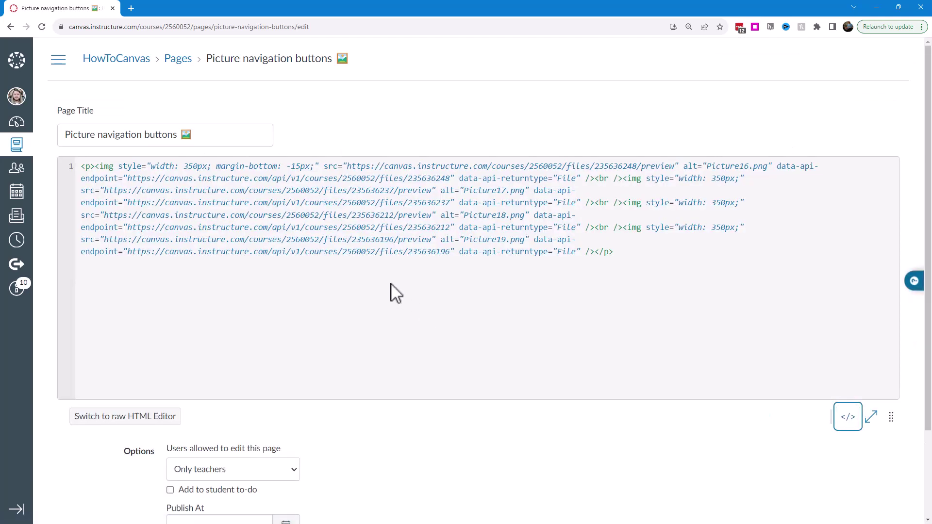
left_click_drag(323, 166, 113, 166)
key("ctrl+c")
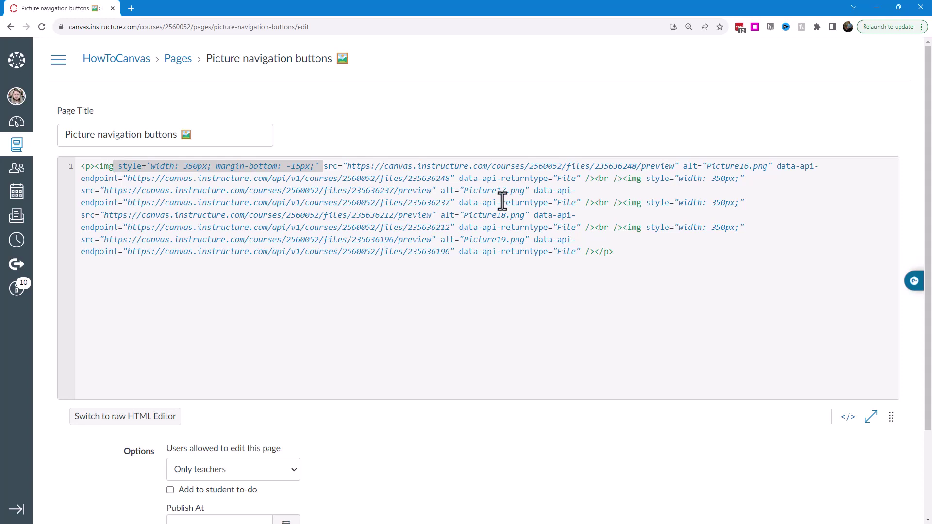
left_click(643, 178)
key("ctrl+v")
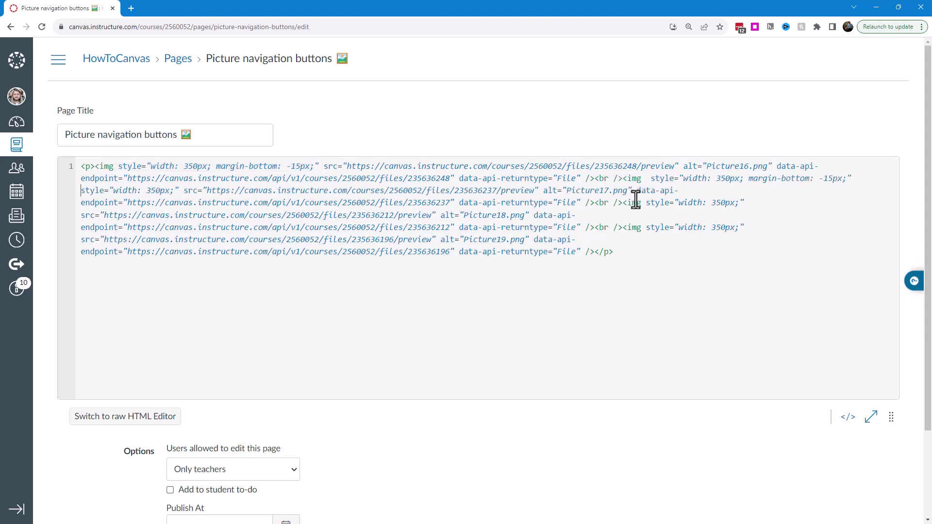
left_click(644, 202)
key("ctrl+v")
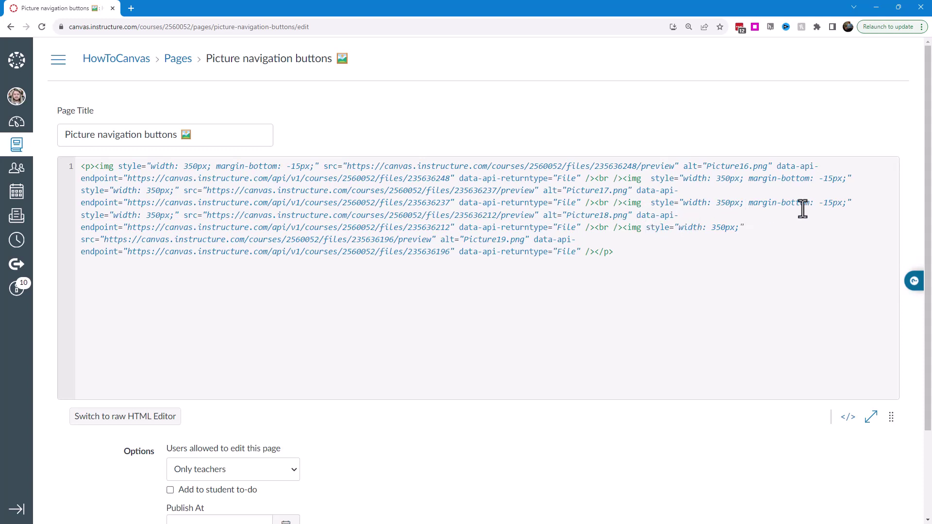
left_click_drag(849, 204, 751, 204)
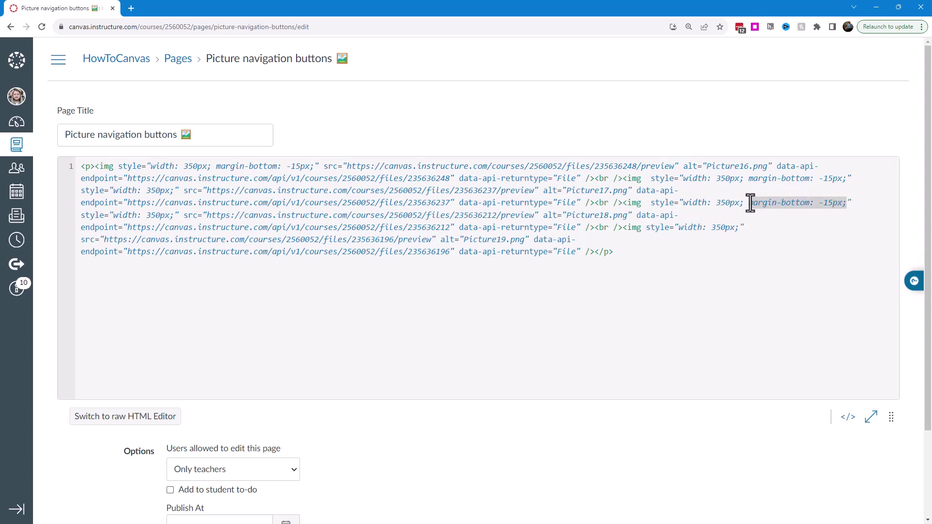
scroll(767, 378, "down", 3)
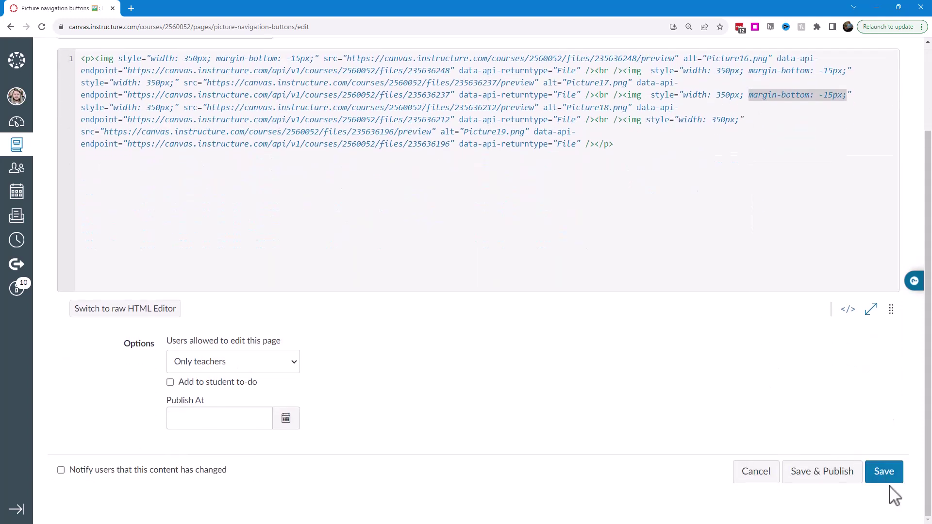
left_click(883, 471)
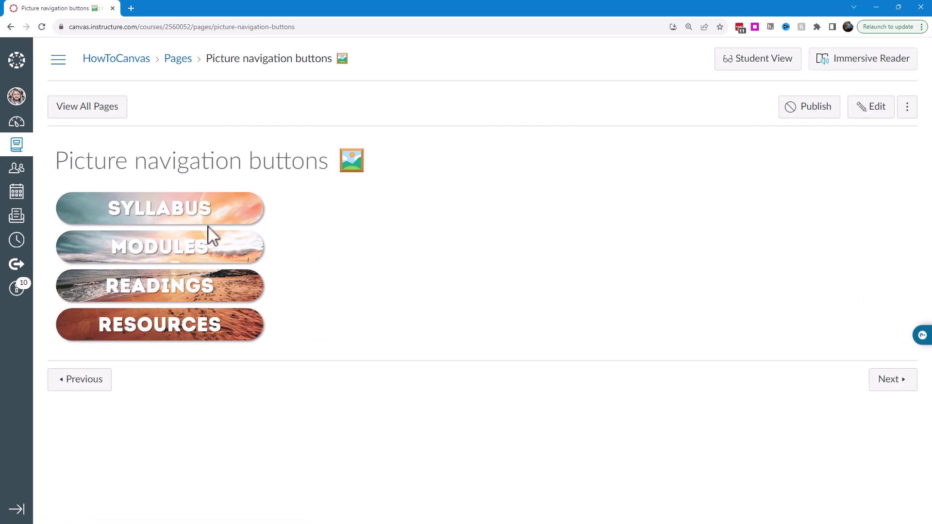
Reopen the page for editing and link the SYLLABUS button image to the Syllabus course navigation link
left_click(862, 112)
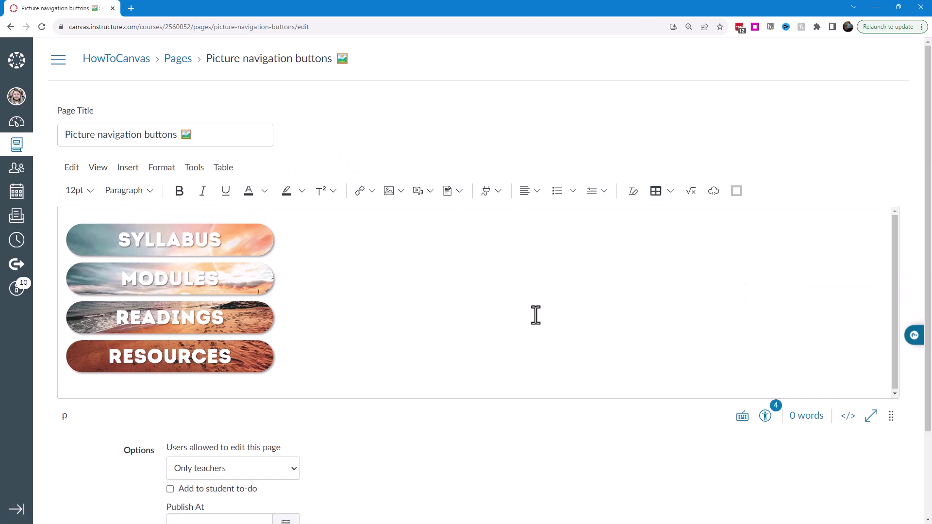
left_click(155, 245)
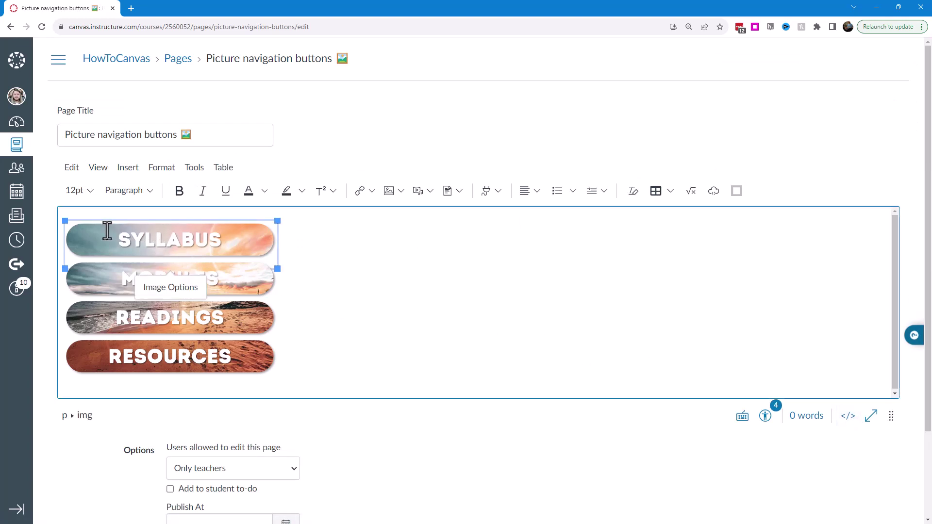
left_click(371, 191)
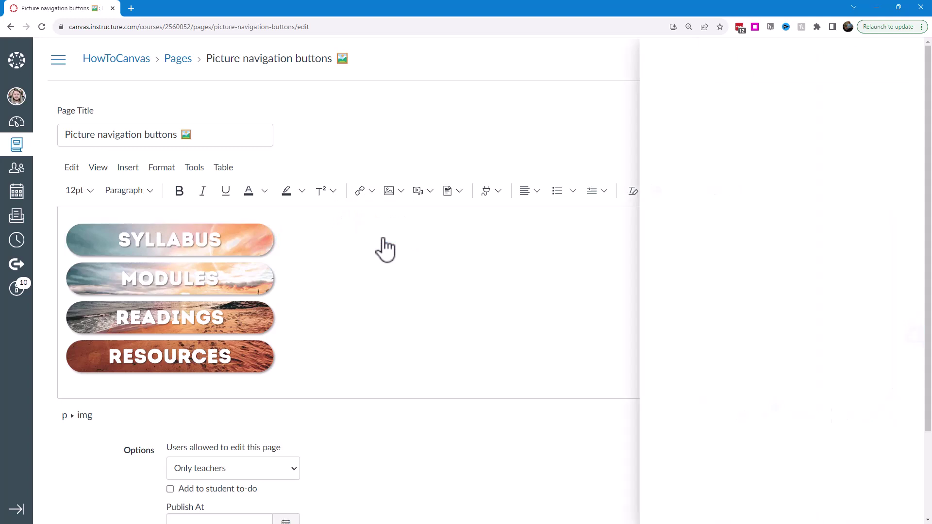
left_click(373, 194)
left_click(377, 233)
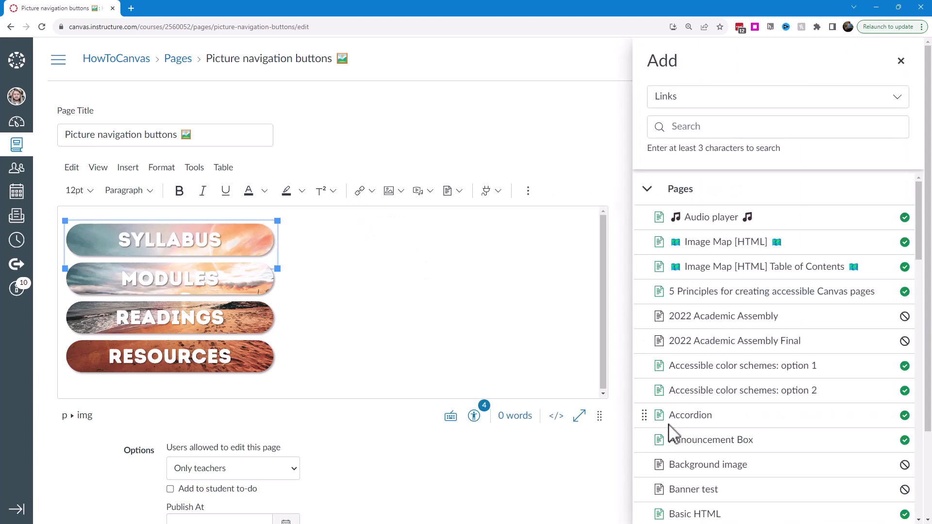
left_click(646, 192)
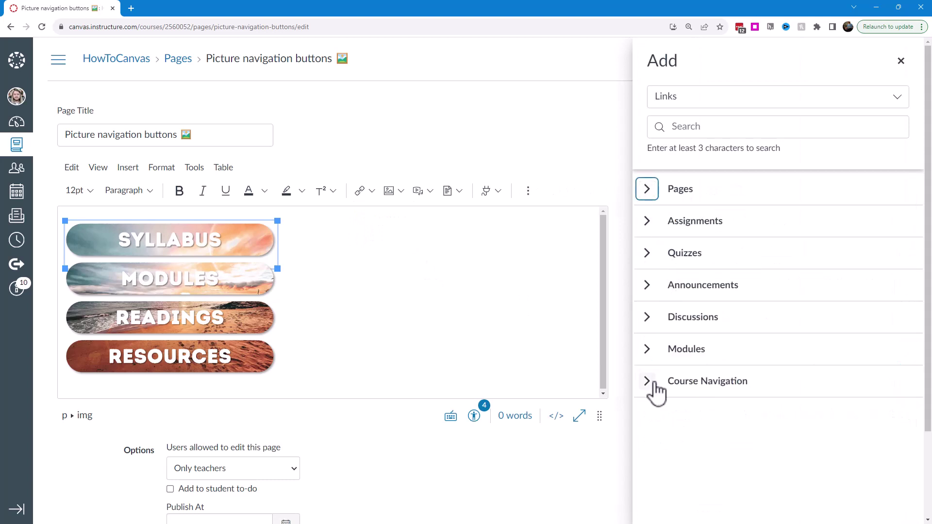
left_click(649, 383)
scroll(709, 379, "down", 3)
scroll(718, 417, "down", 2)
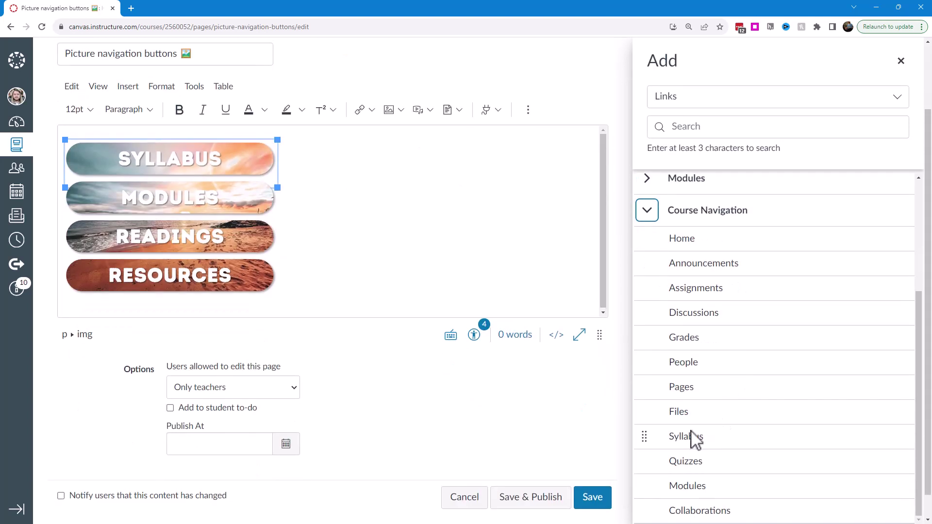
left_click(685, 439)
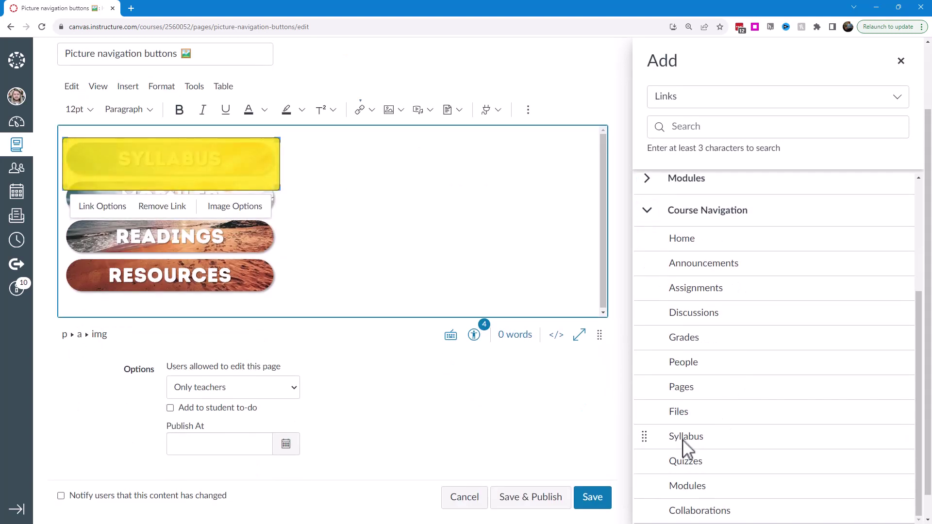
left_click(900, 61)
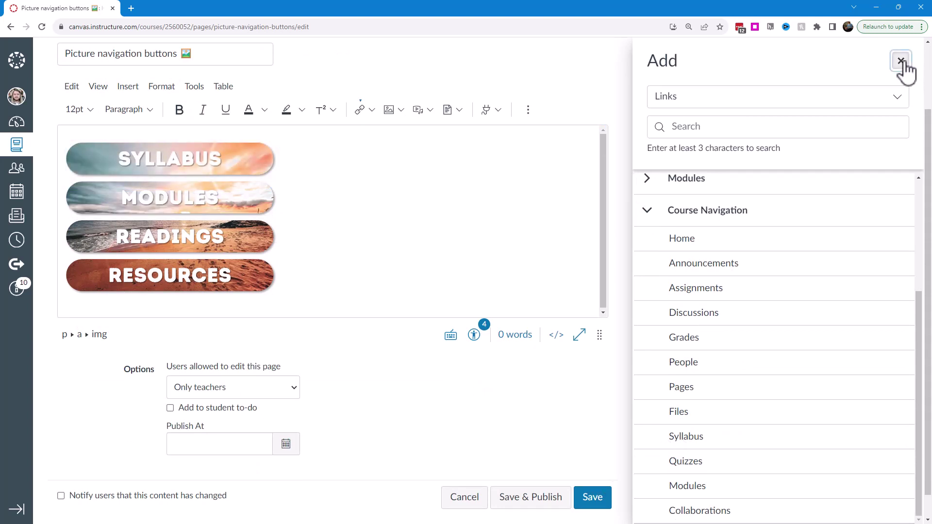
Link the MODULES button image to the Audio player page through the course links
left_click(304, 217)
left_click(261, 205)
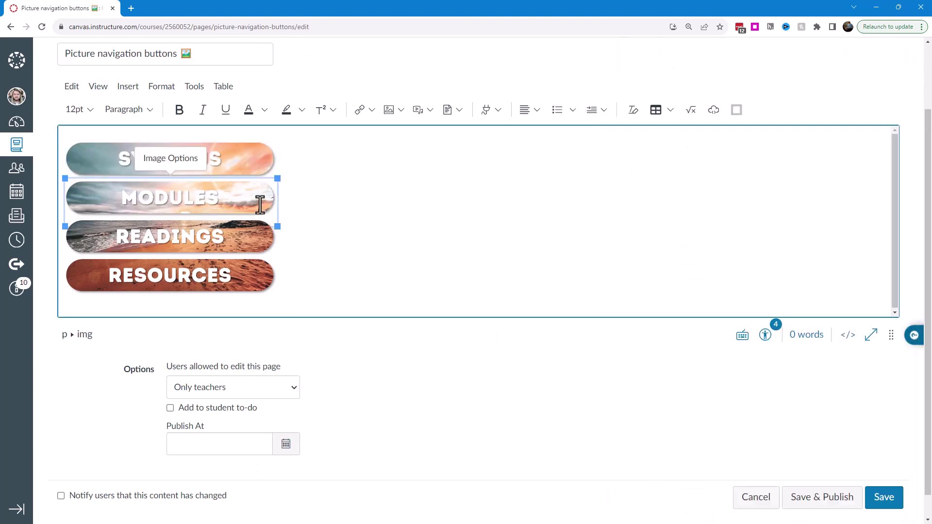
left_click(364, 113)
left_click(378, 152)
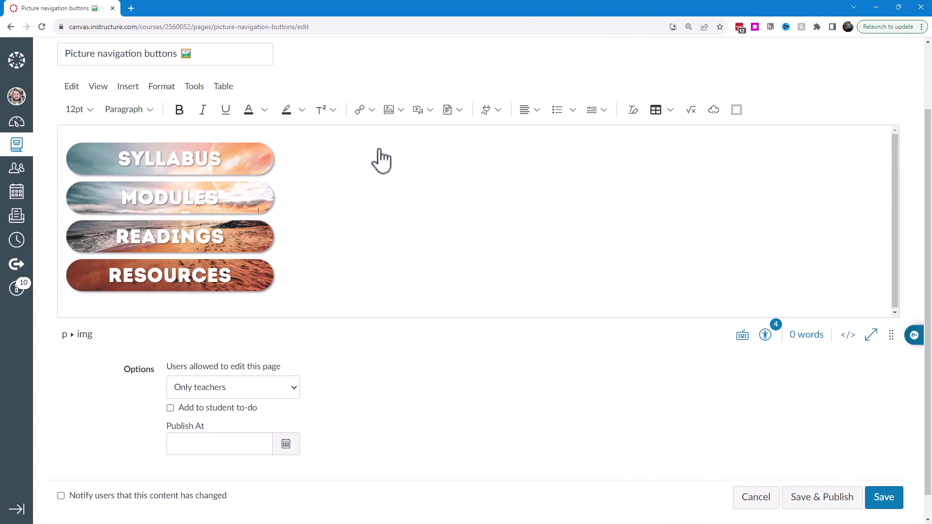
left_click(367, 111)
left_click(375, 154)
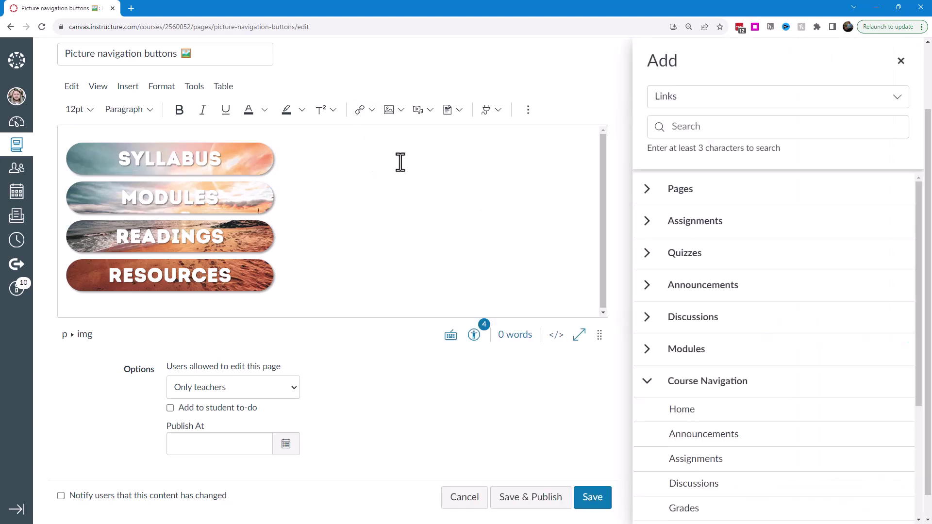
left_click(649, 190)
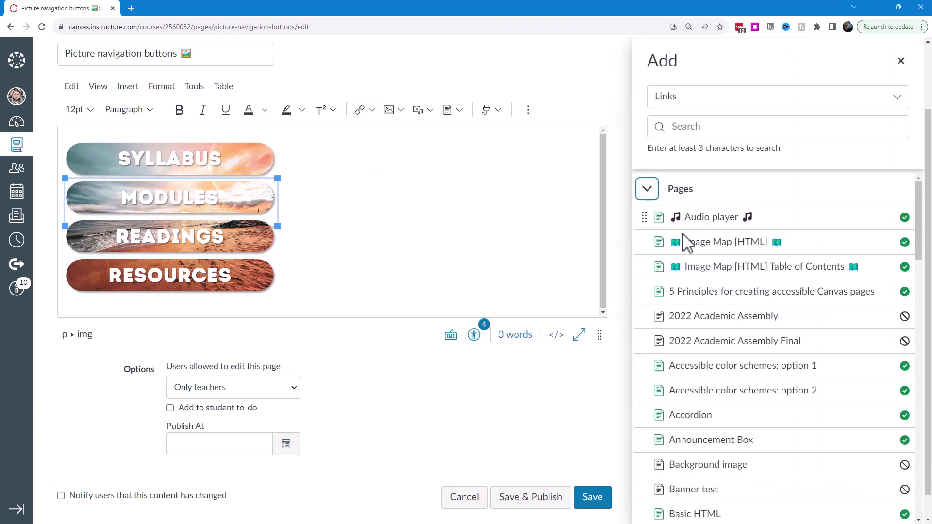
left_click(711, 219)
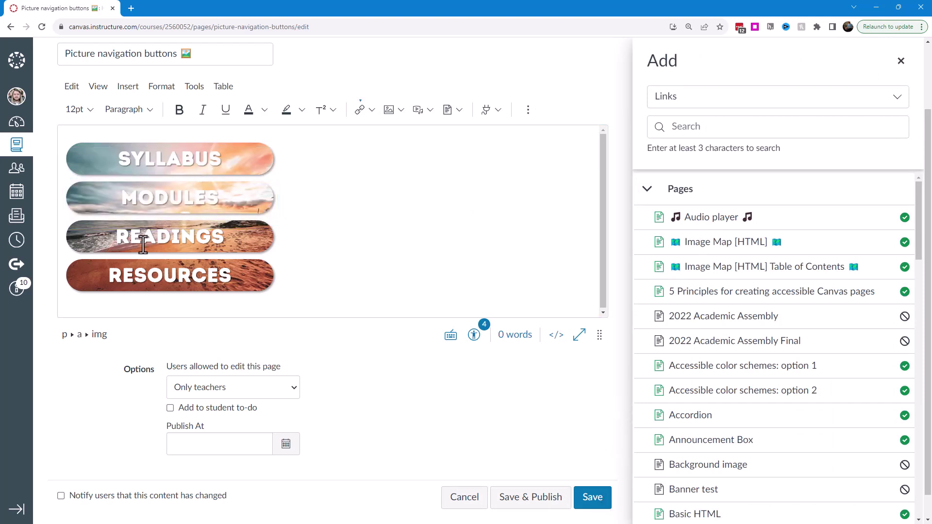
Save the page and test the SYLLABUS button's link, returning to the Picture navigation buttons page
left_click(600, 505)
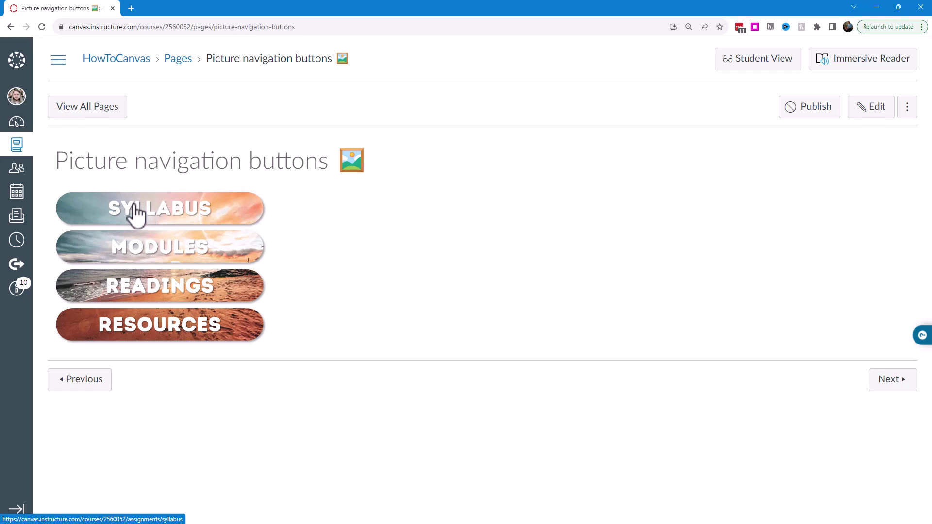
left_click(97, 218)
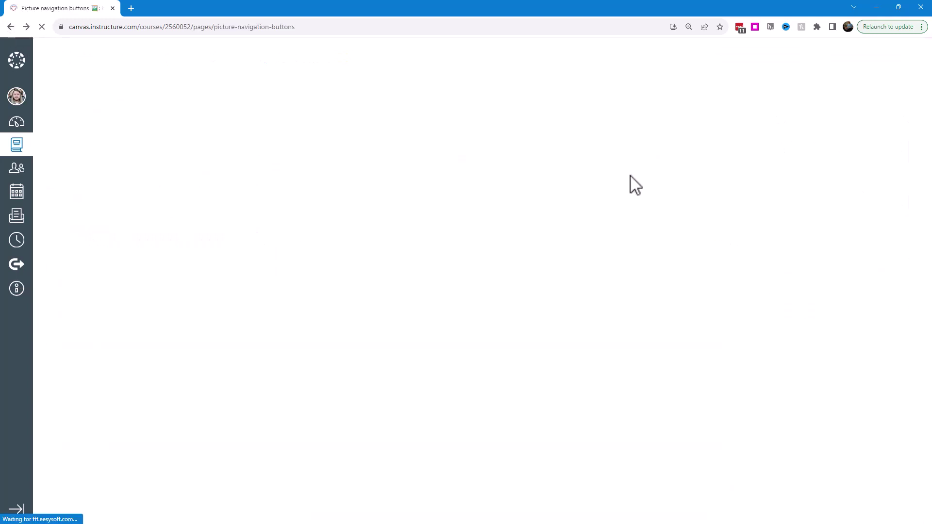
Reopen the page's HTML code and add target="_new" to the Syllabus link tag, between the href and data-course-type attributes
left_click(872, 107)
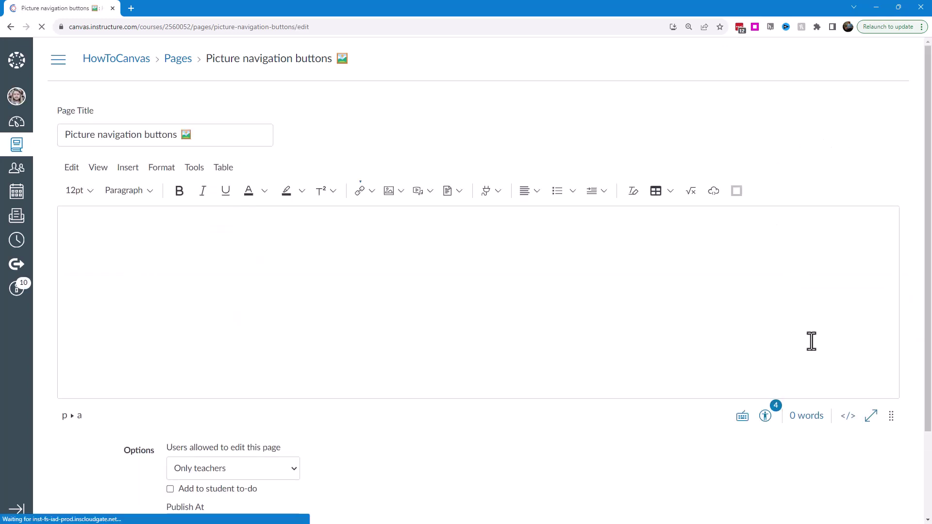
left_click(848, 417)
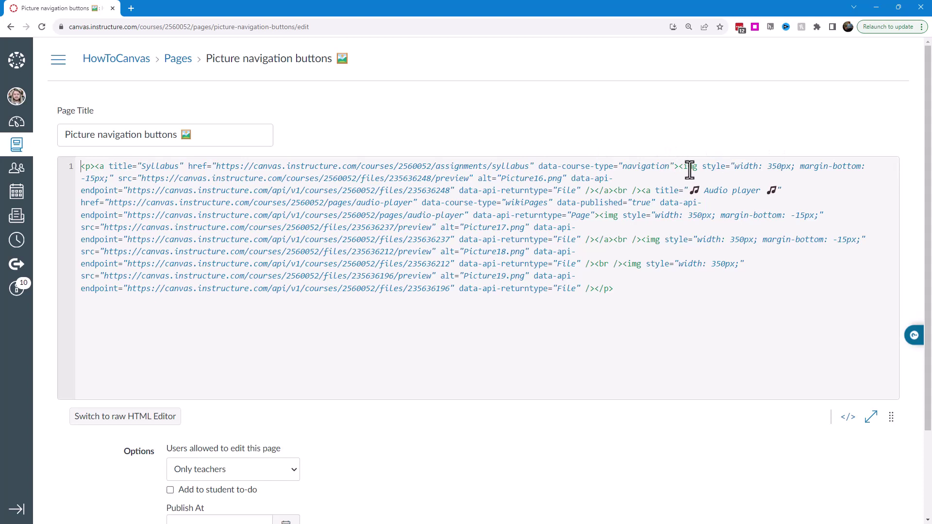
left_click_drag(95, 166, 679, 166)
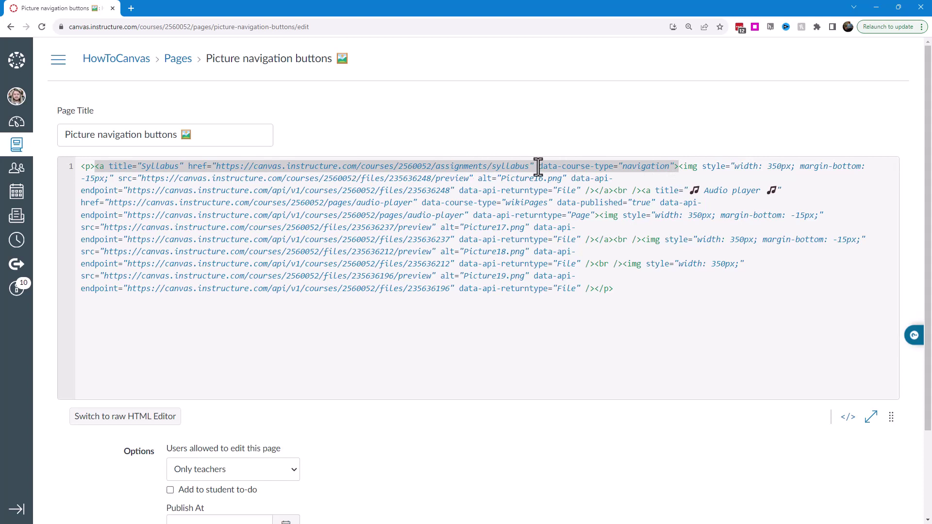
left_click(495, 166)
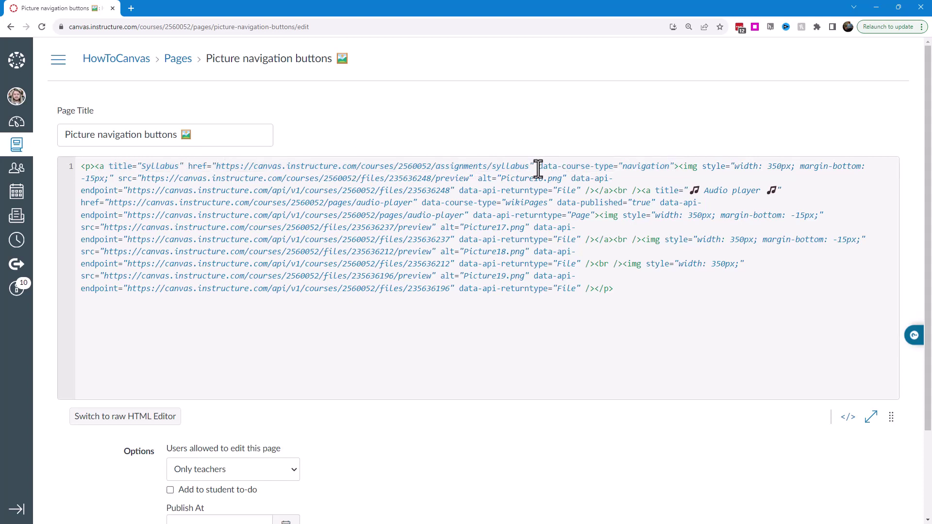
left_click(538, 166)
type("target=\"")
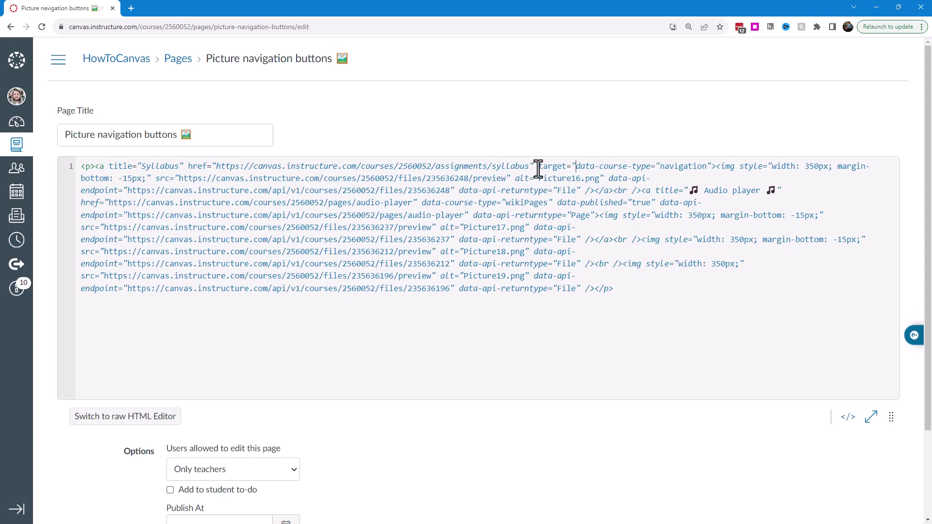
type("_new\"")
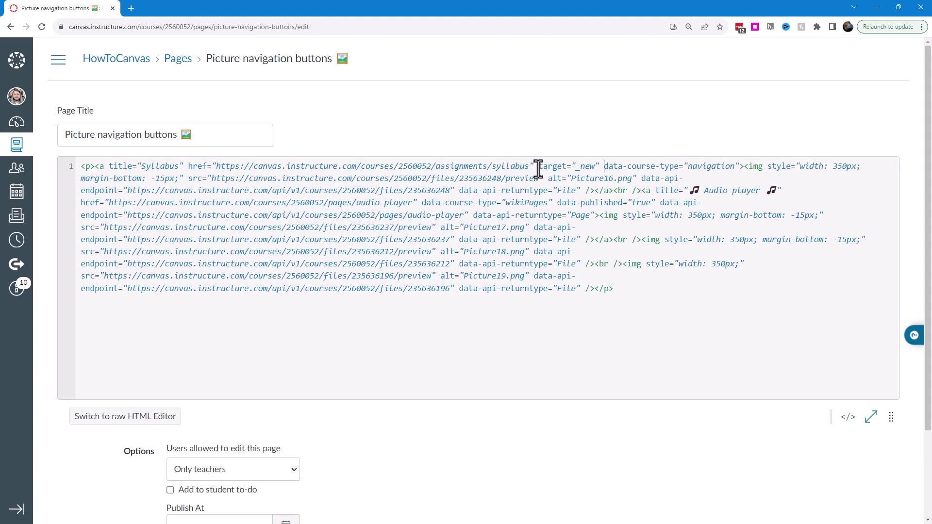
left_click_drag(537, 167, 600, 165)
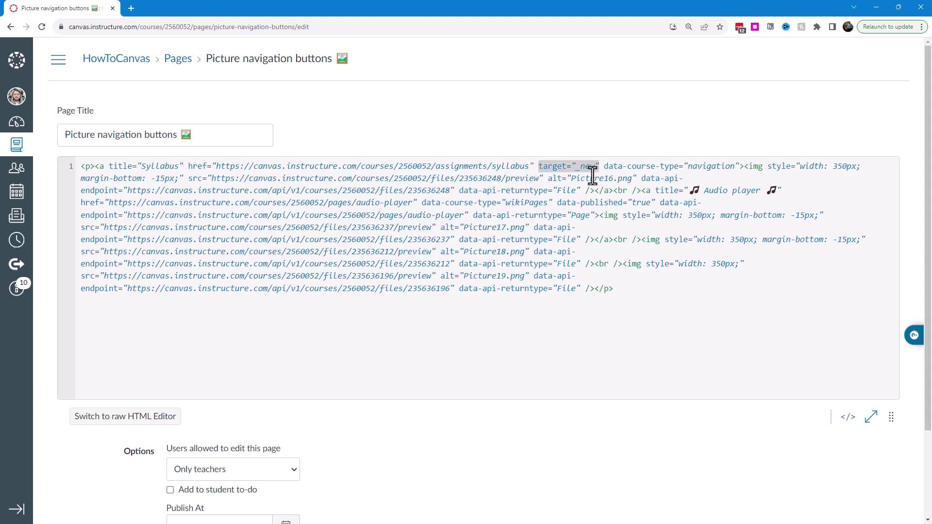
Save the page, test the SYLLABUS button's link, and close the new browser tab
scroll(728, 374, "down", 2)
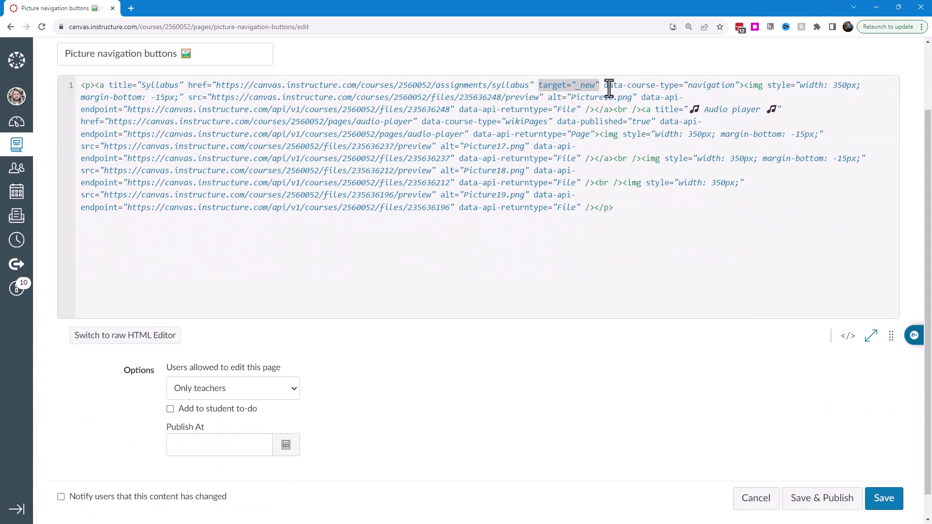
left_click(884, 498)
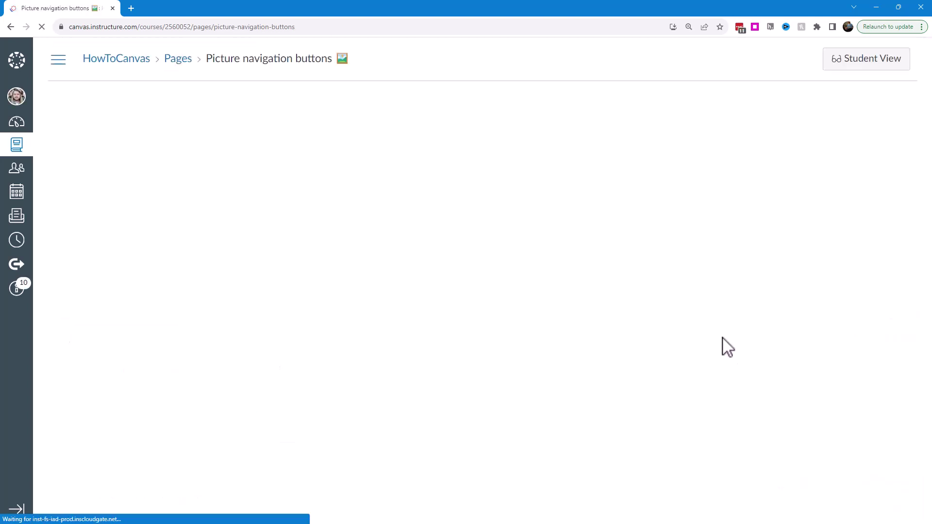
left_click(150, 208)
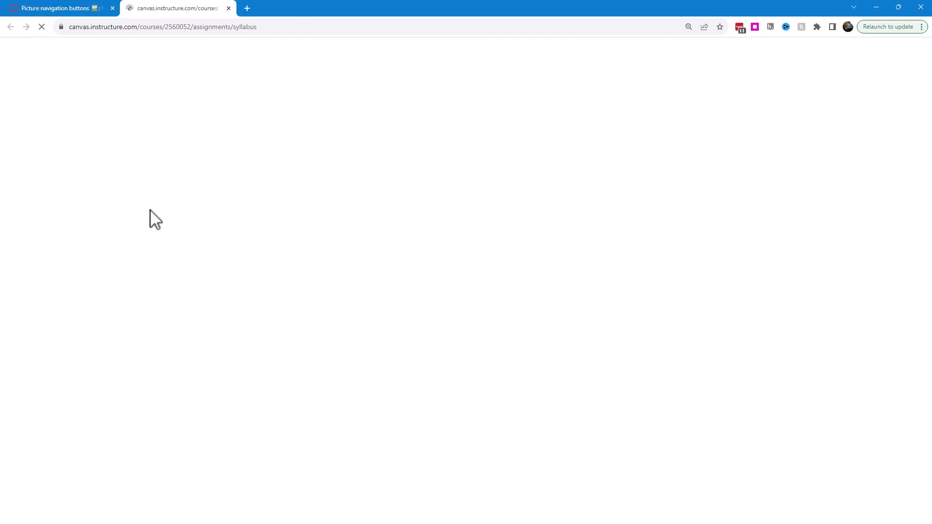
left_click(228, 8)
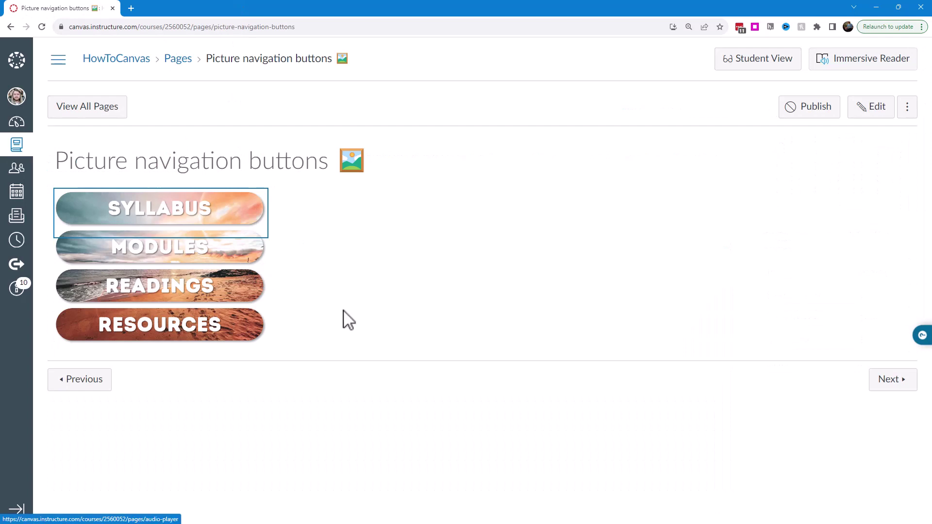